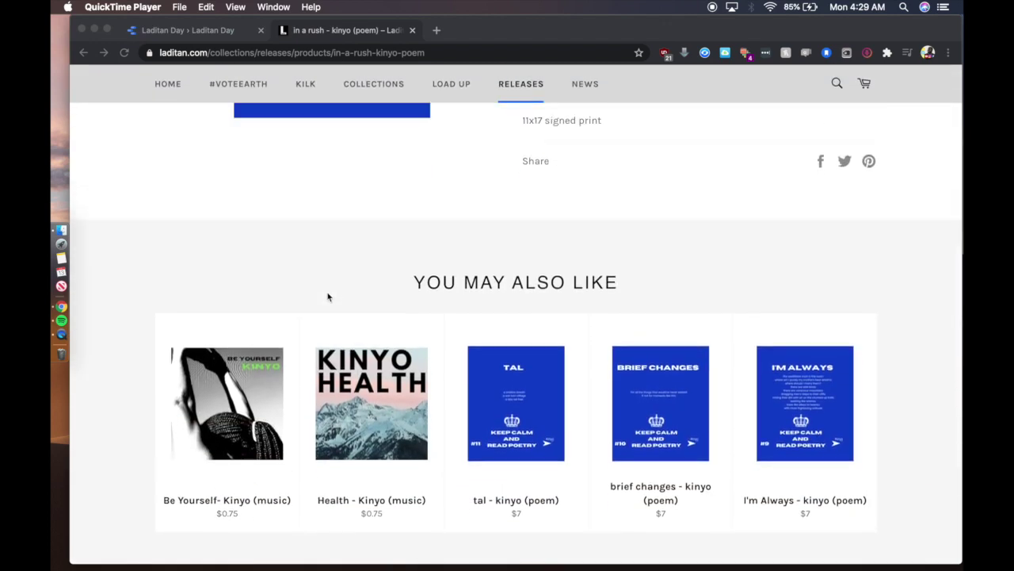
# Reload the Laditan Day report to check for new data, then return to the poem product page.
pyautogui.scroll(5, 321, 282)
pyautogui.click(203, 29)
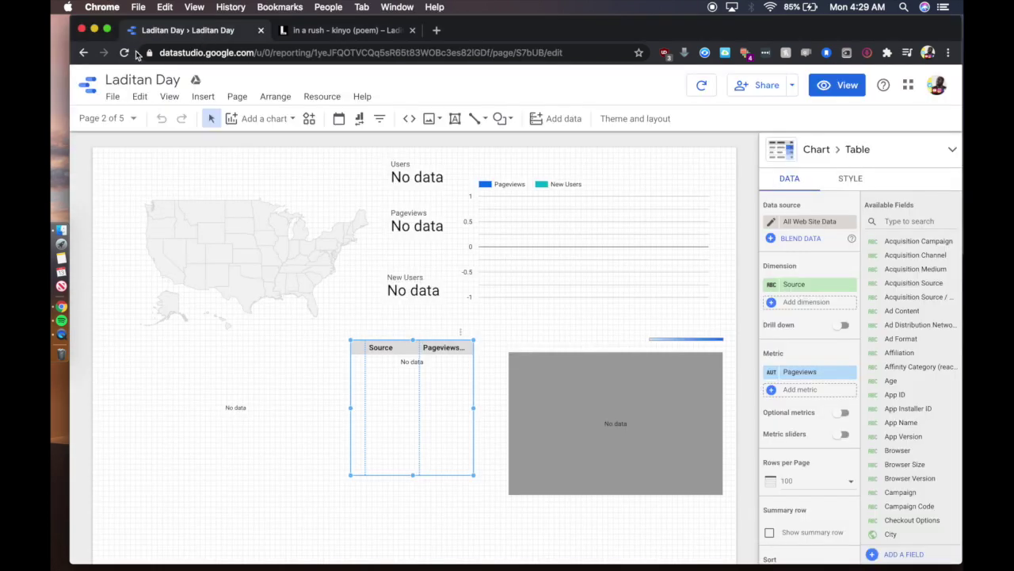
pyautogui.click(126, 52)
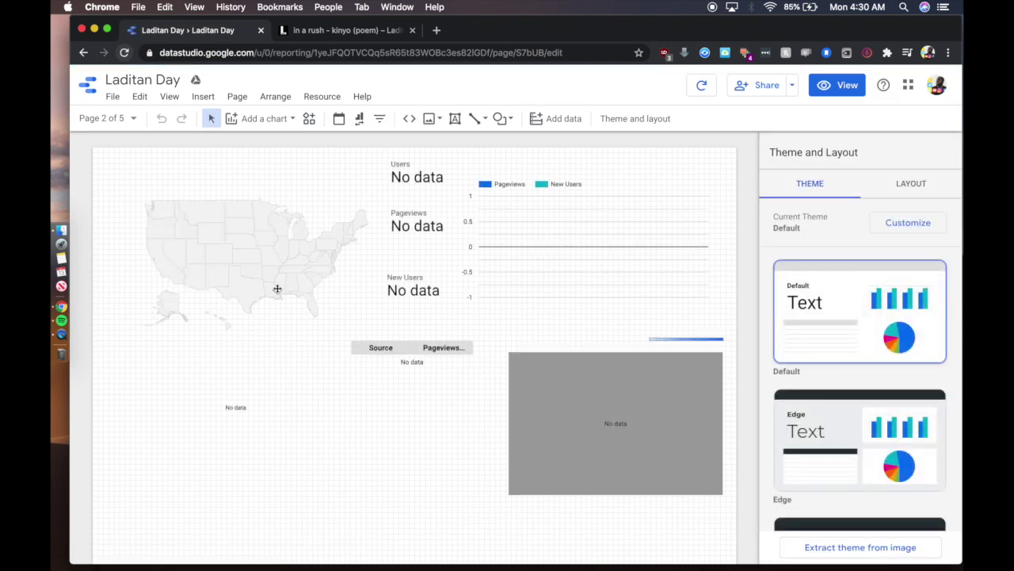
pyautogui.scroll(-3, 277, 288)
pyautogui.scroll(-1, 277, 289)
pyautogui.scroll(4, 293, 230)
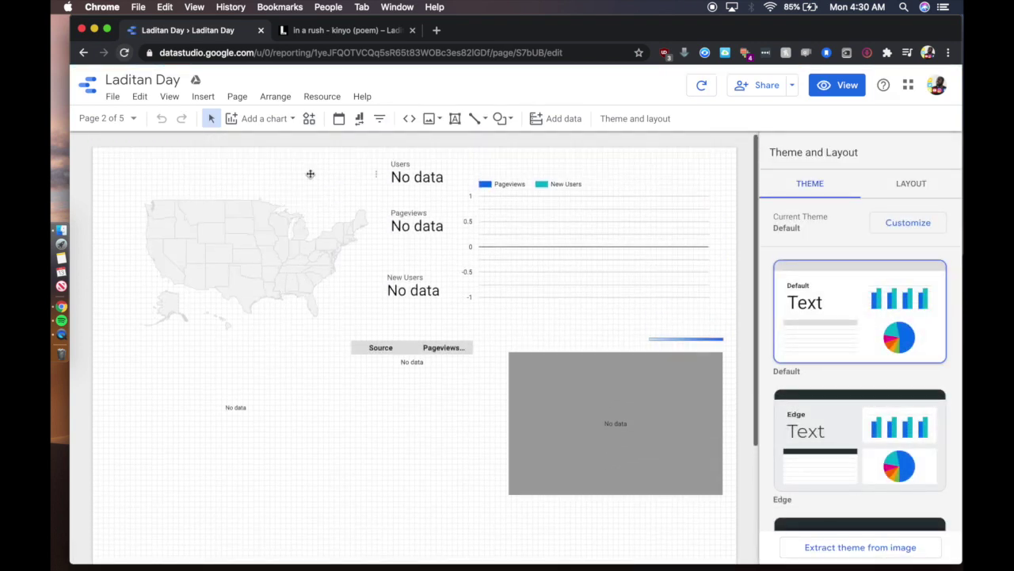
pyautogui.click(348, 31)
pyautogui.scroll(-5, 324, 193)
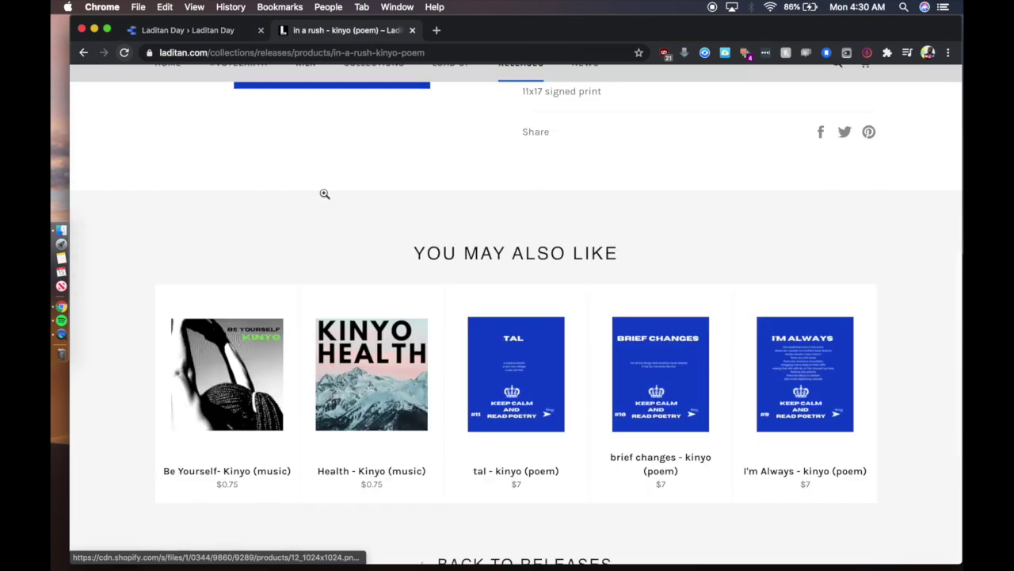
pyautogui.scroll(-3, 324, 193)
pyautogui.scroll(7, 324, 193)
pyautogui.scroll(-2, 324, 194)
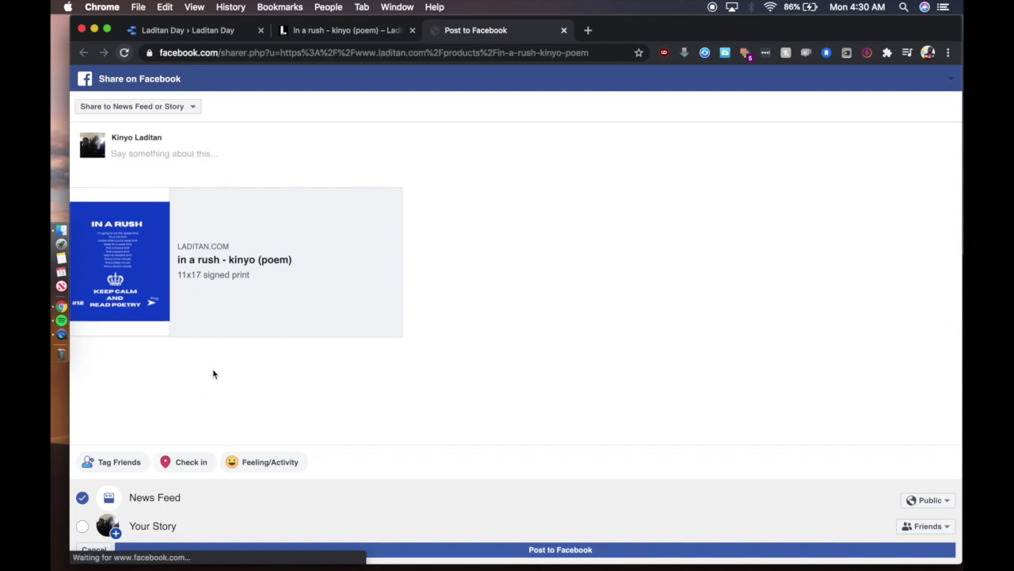
# Post the poem link to the Laditan Facebook page and start a Twitter share draft.
pyautogui.click(193, 106)
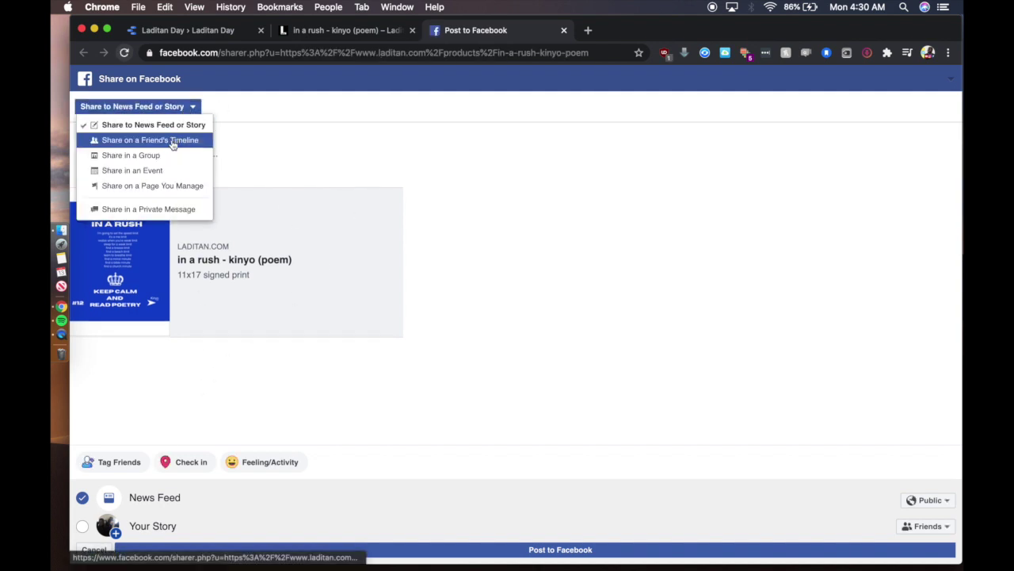
pyautogui.click(171, 186)
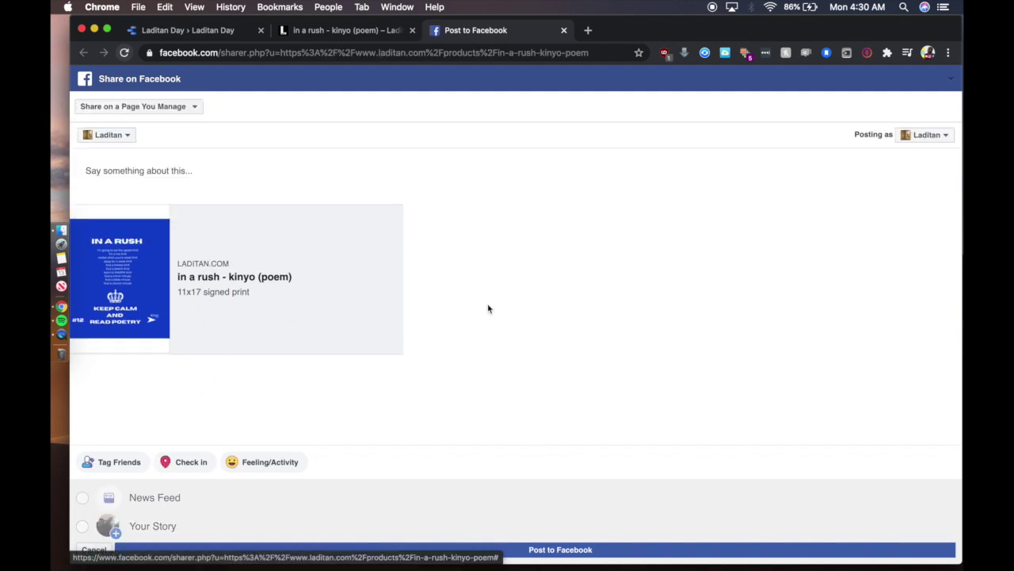
pyautogui.click(309, 178)
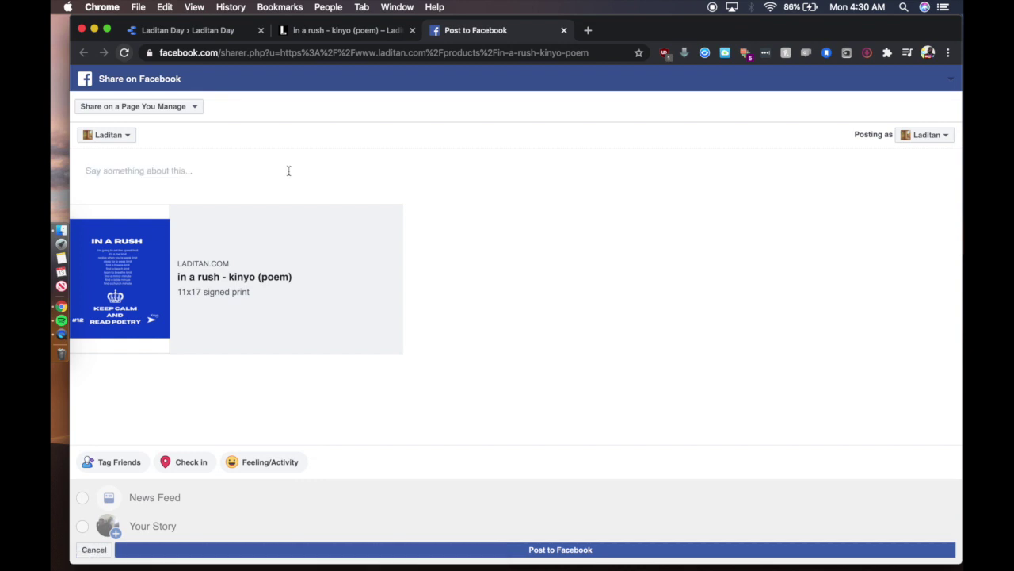
pyautogui.click(530, 551)
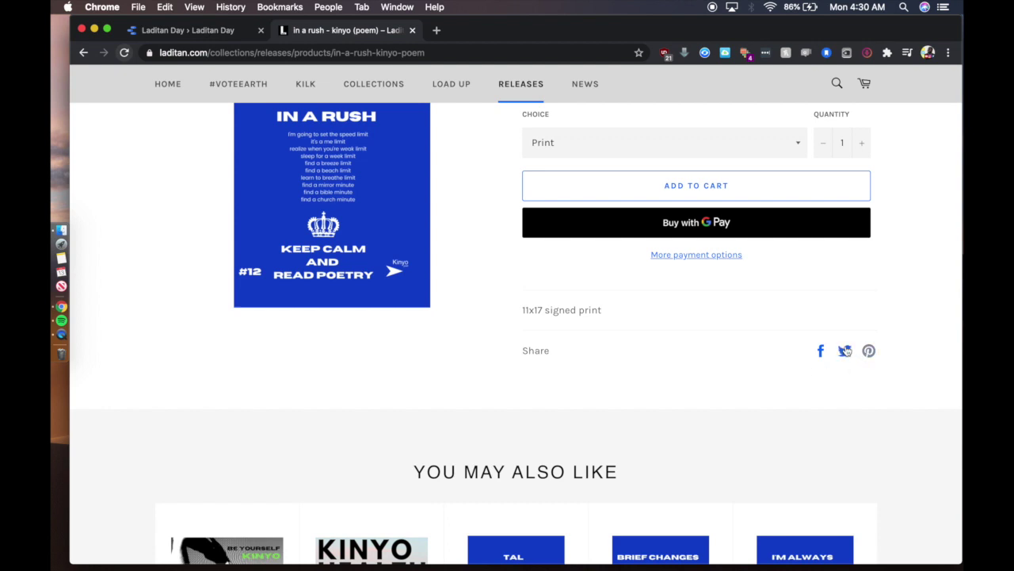
pyautogui.click(845, 351)
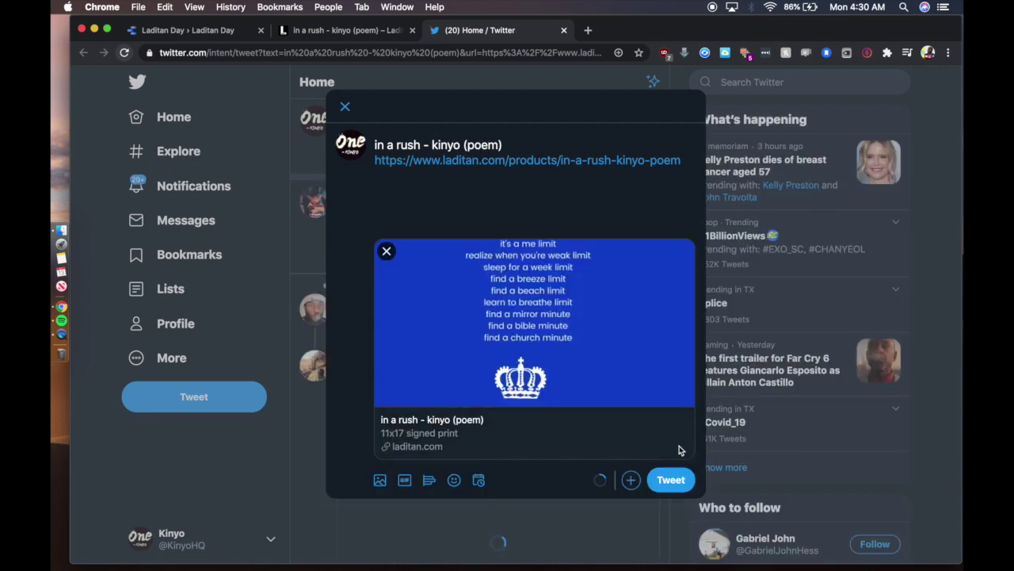
# Send the tweet with the poem link and its preview card, then close the Twitter tab.
pyautogui.click(679, 482)
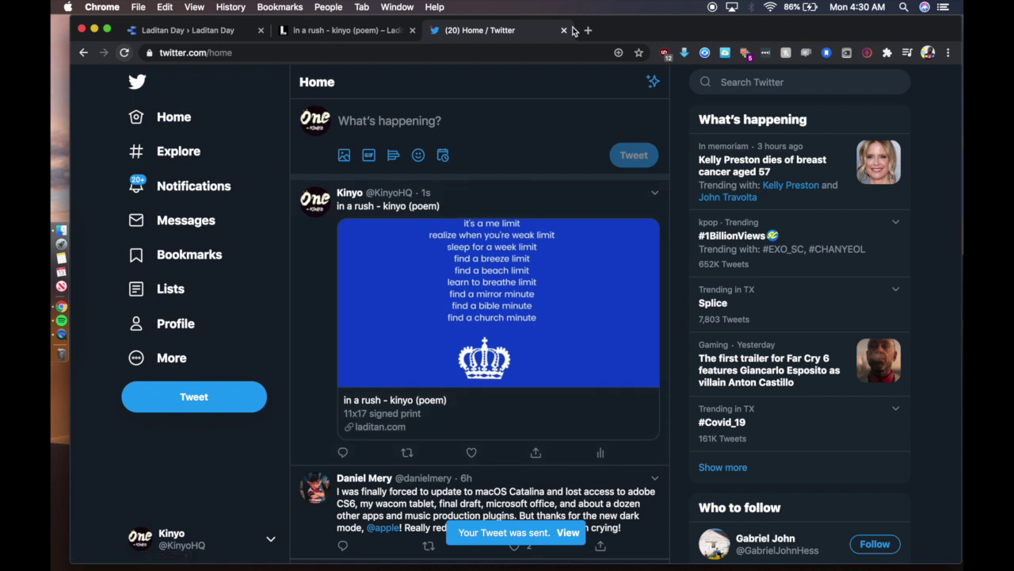
pyautogui.click(565, 31)
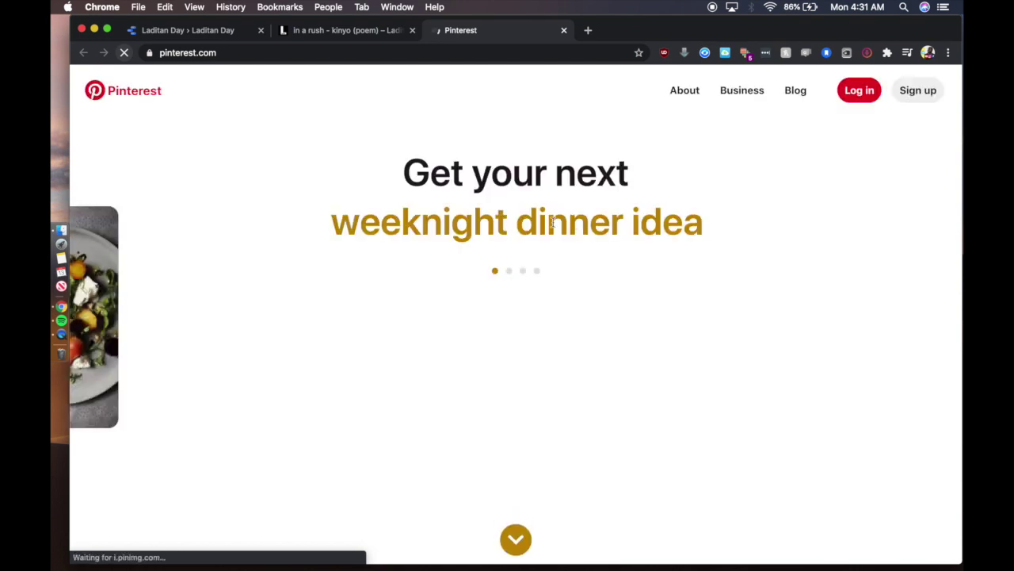
# Close the Pinterest tab without logging in and review the poem product page.
pyautogui.click(867, 91)
pyautogui.press('super+w')
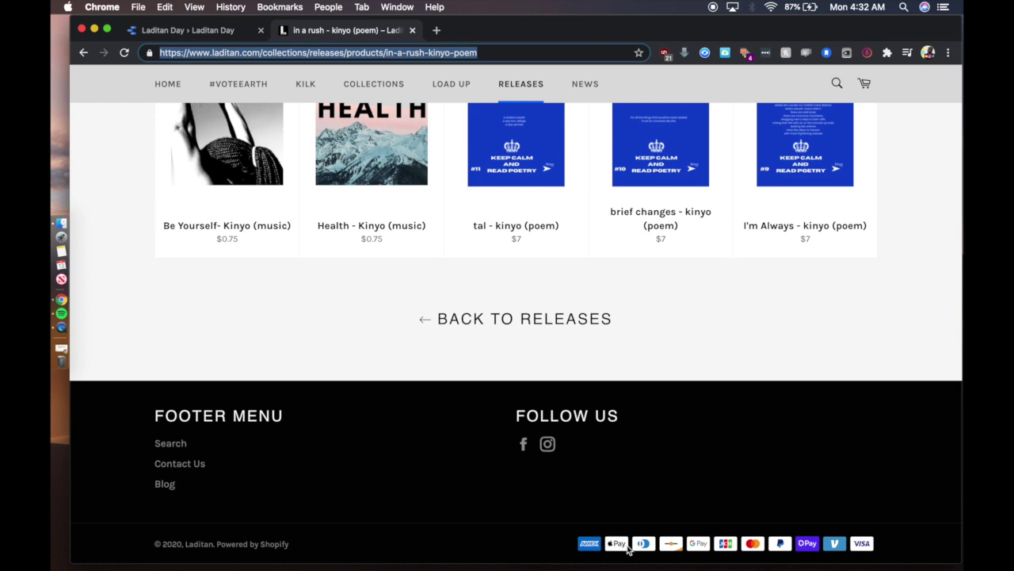
pyautogui.scroll(5, 250, 170)
pyautogui.scroll(4, 250, 198)
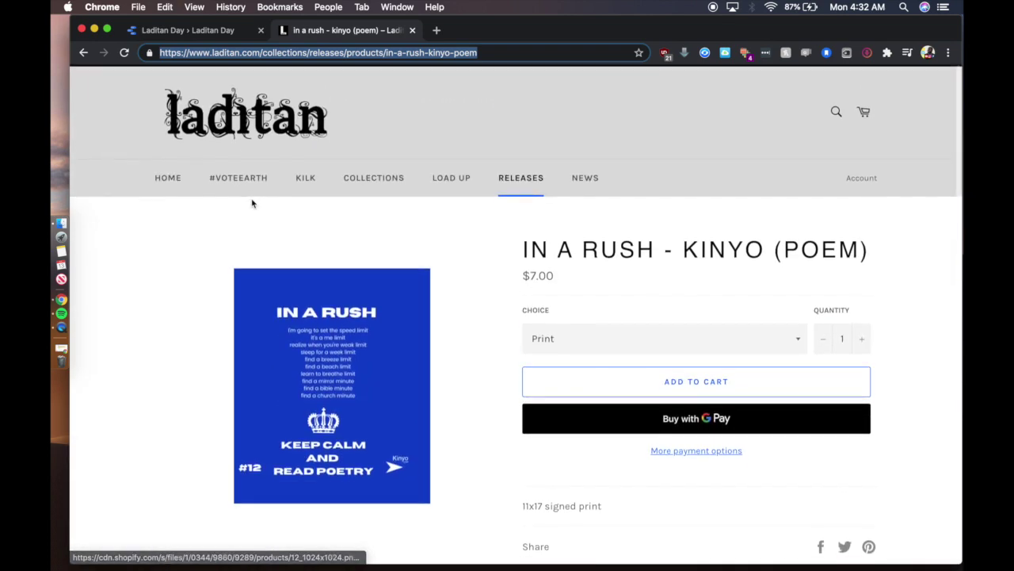
pyautogui.scroll(-4, 360, 232)
pyautogui.scroll(4, 359, 232)
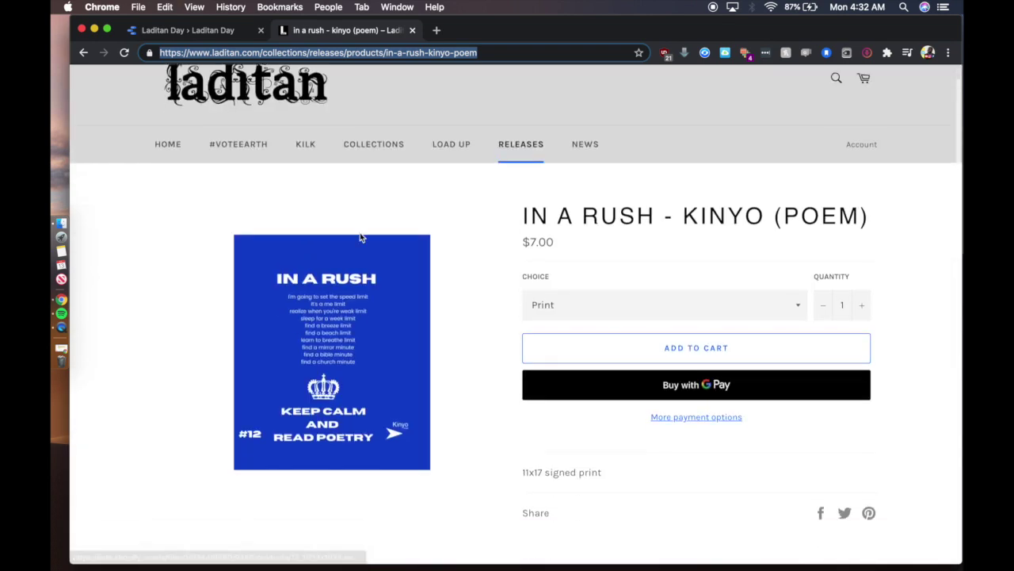
pyautogui.scroll(-2, 360, 232)
pyautogui.scroll(1, 360, 232)
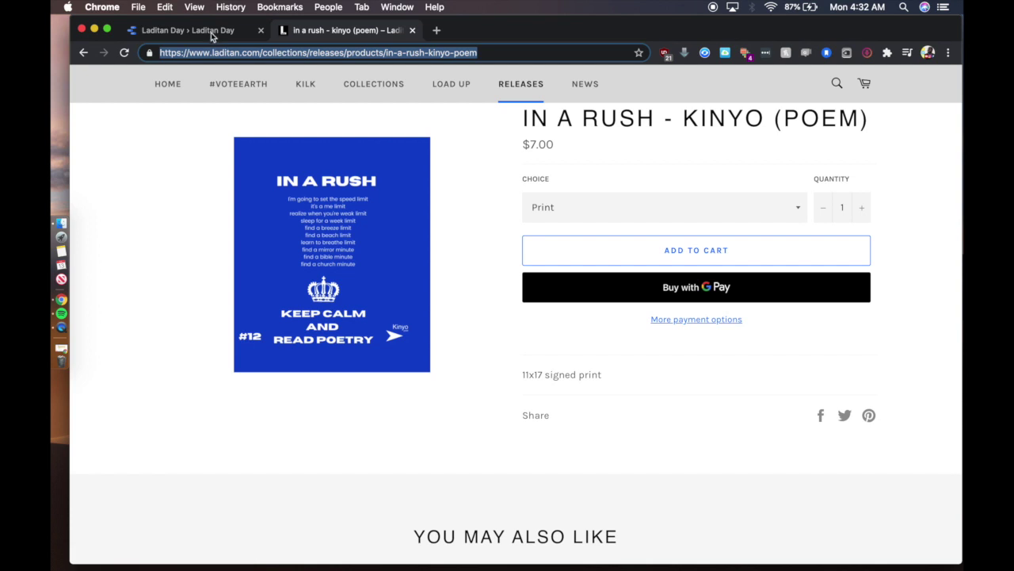
# Check the Laditan Day report, which still lacks data, and go back to the poem page.
pyautogui.click(211, 33)
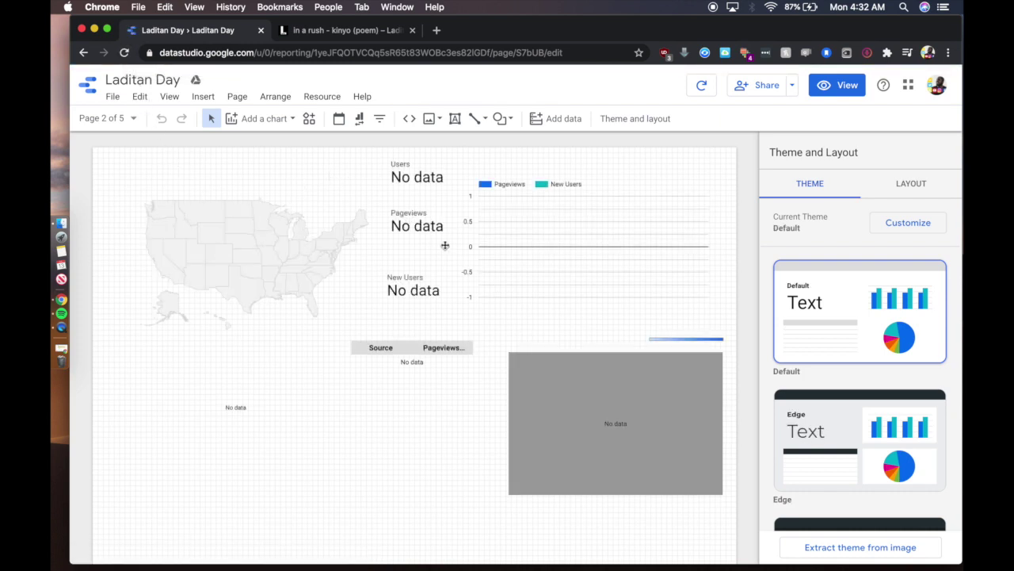
pyautogui.click(319, 34)
pyautogui.scroll(3, 423, 273)
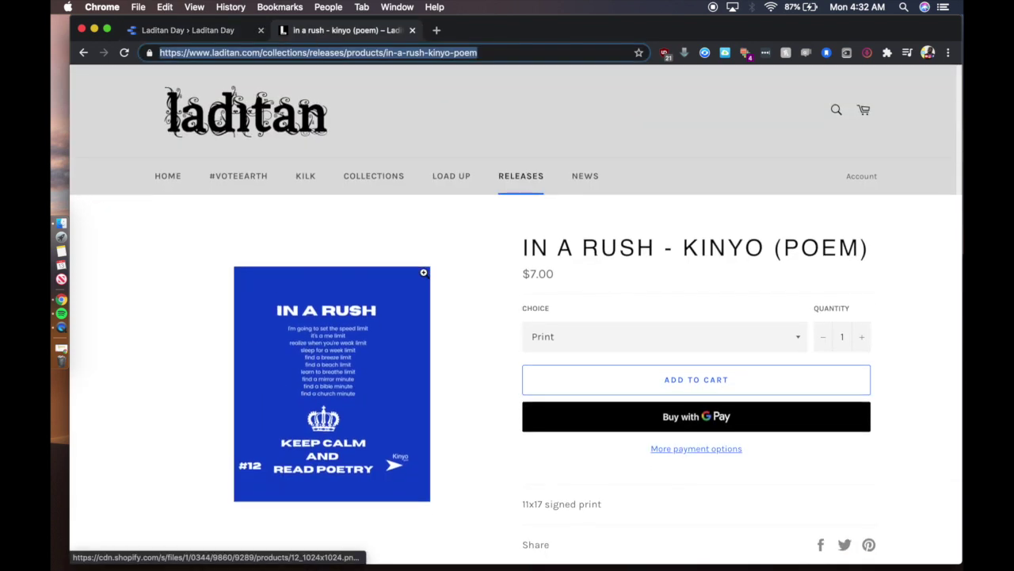
pyautogui.scroll(-5, 544, 290)
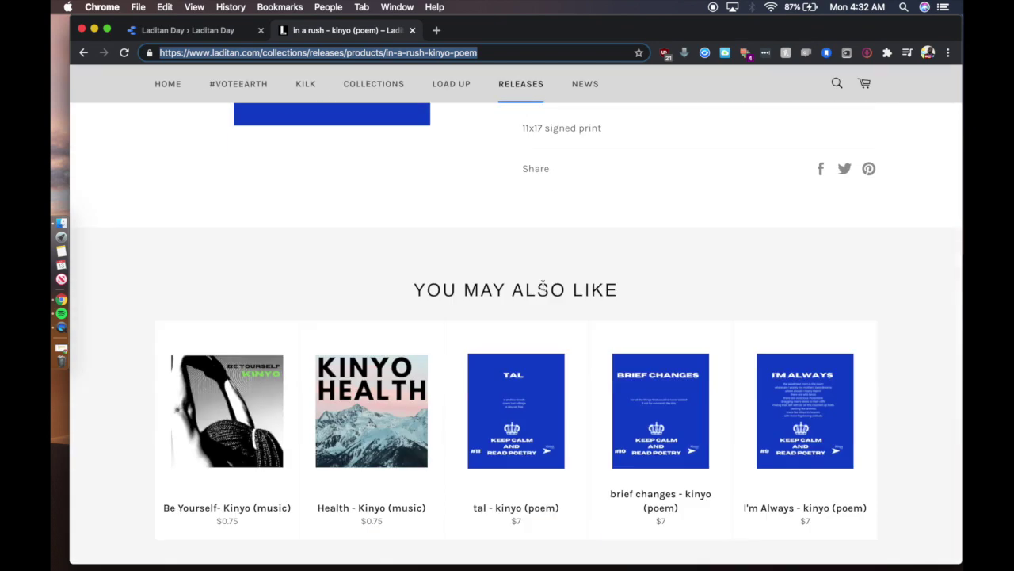
pyautogui.scroll(5, 544, 288)
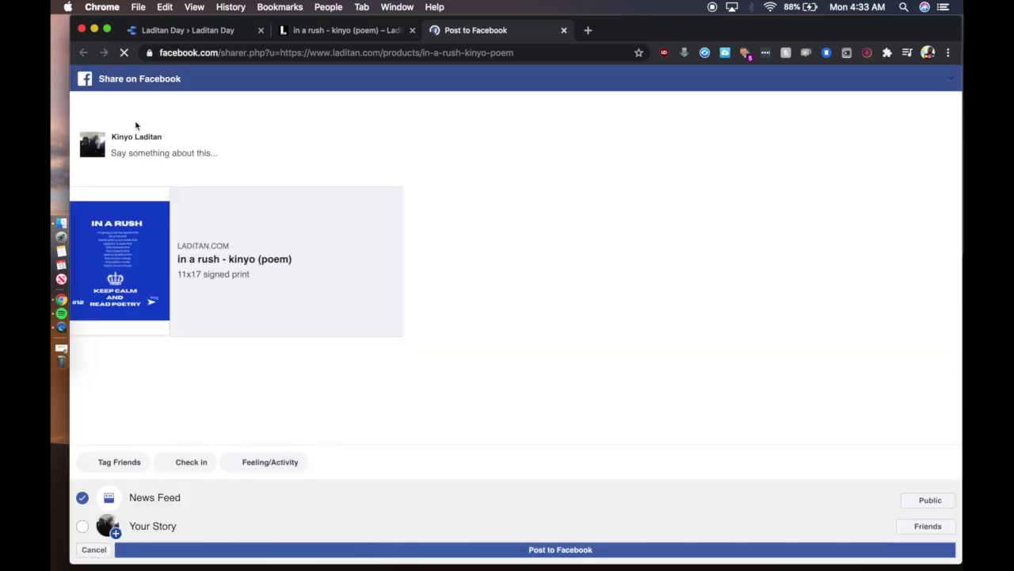
# Share the poem link to the #FiercelySupporting - SATX Facebook group.
pyautogui.click(121, 108)
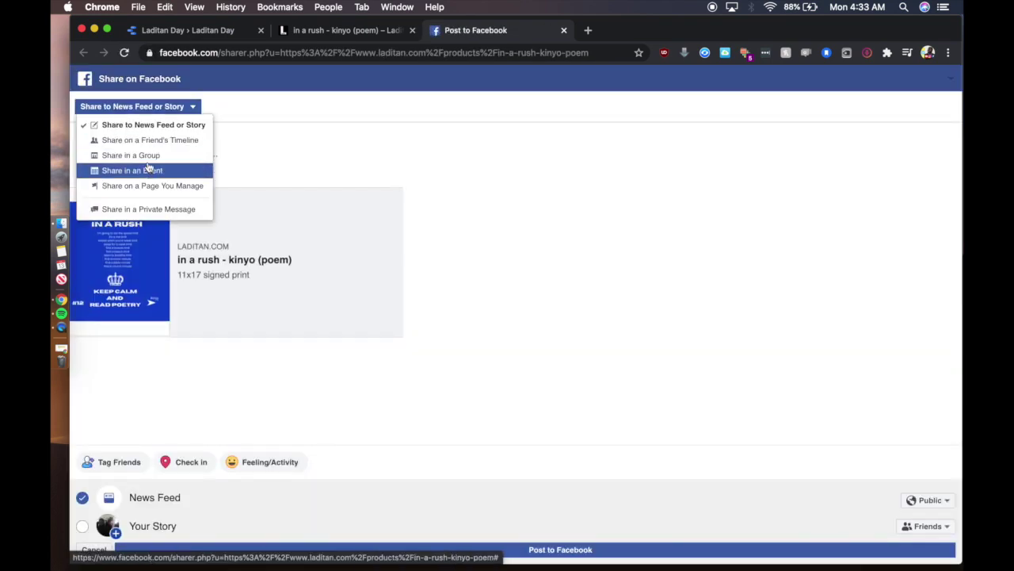
pyautogui.click(148, 158)
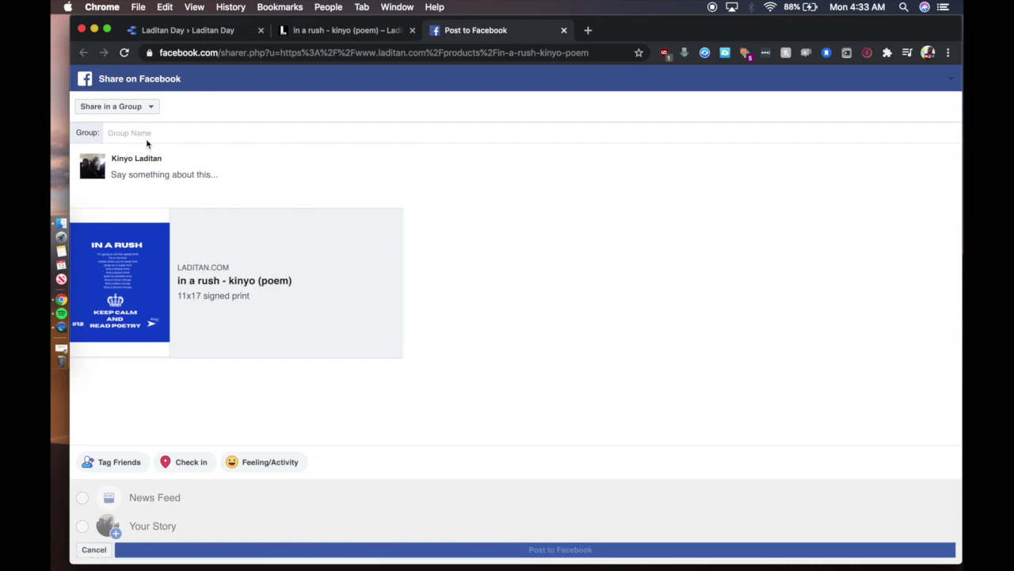
pyautogui.write('f')
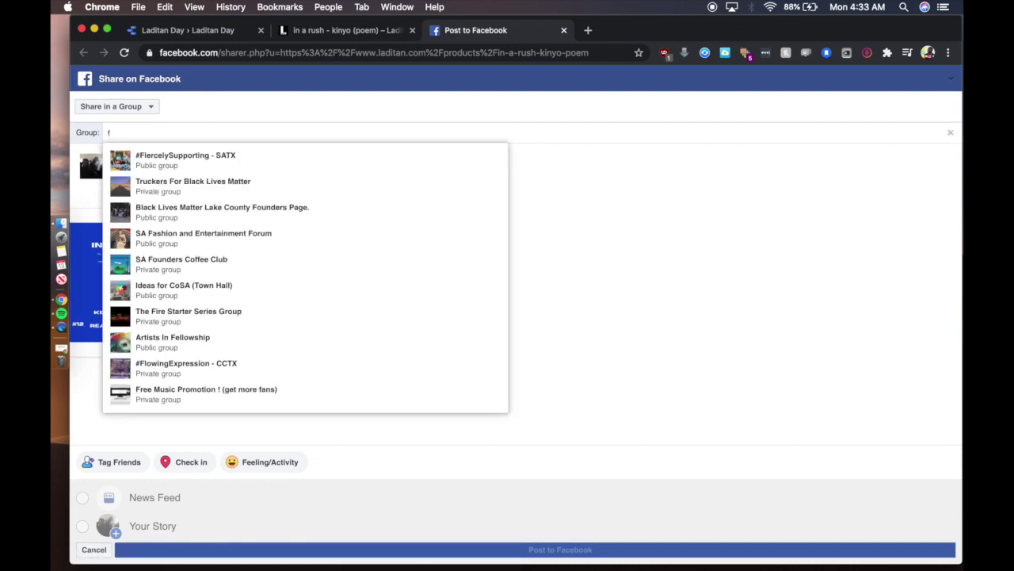
pyautogui.write('i')
pyautogui.click(148, 150)
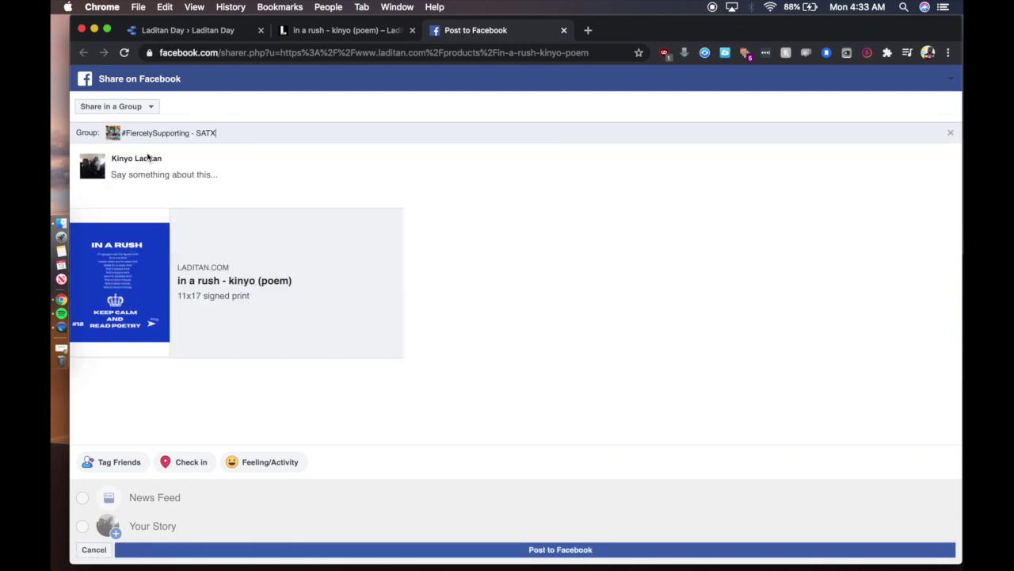
pyautogui.click(341, 548)
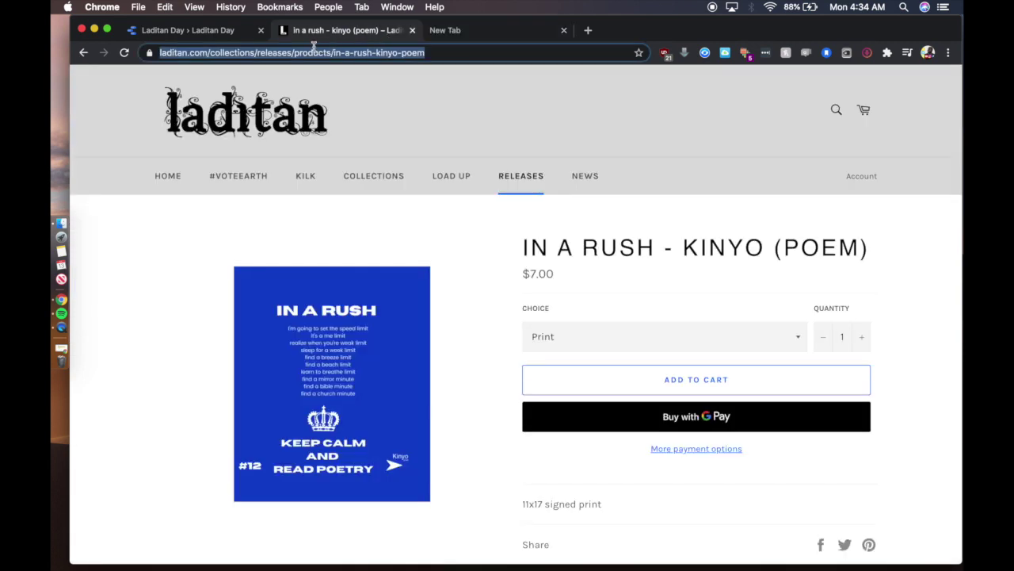
# Visit blogger.com first, then load medium.com in the new tab.
pyautogui.write('b')
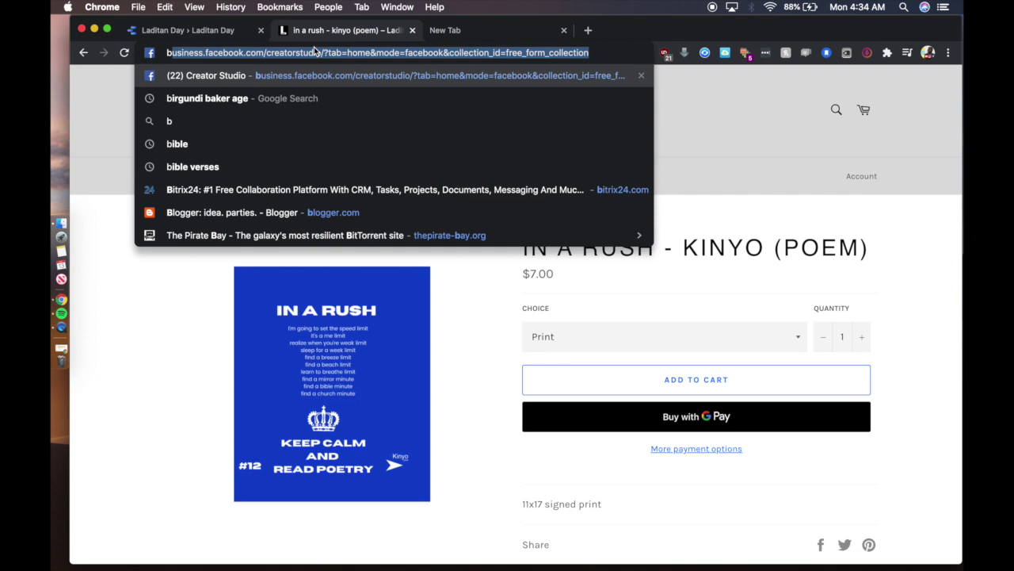
pyautogui.write('logg')
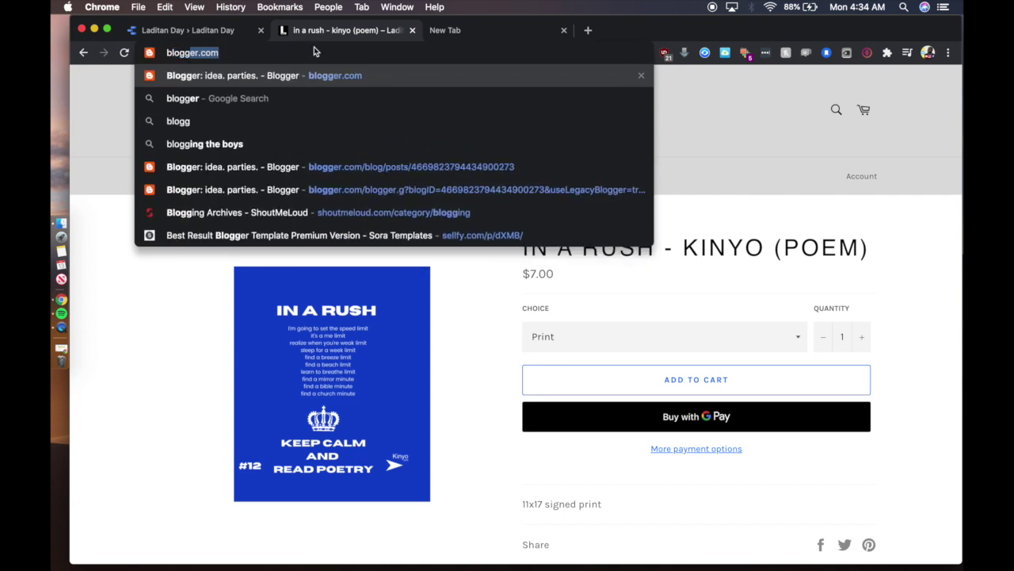
pyautogui.write('er')
pyautogui.press('Return')
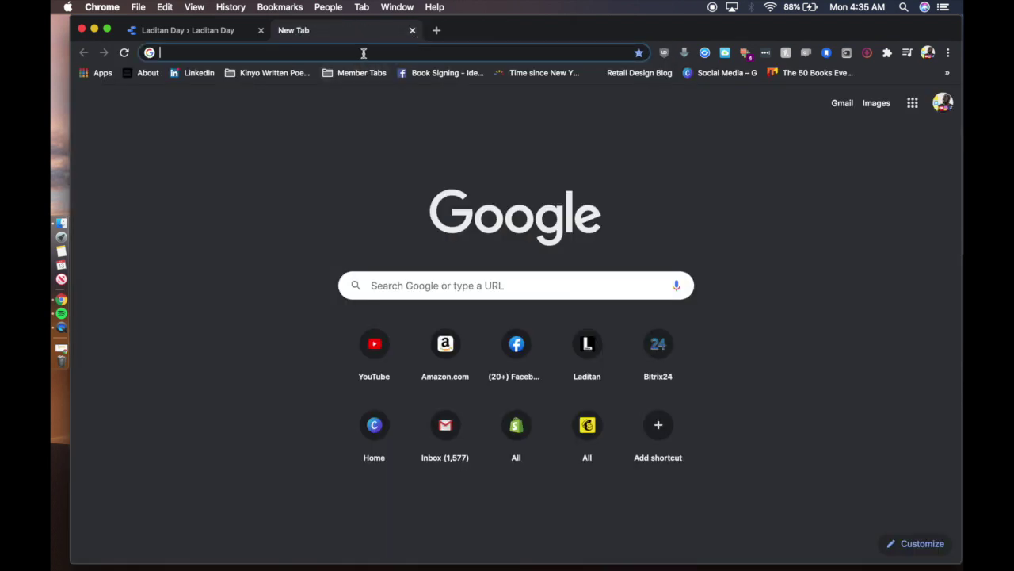
pyautogui.click(364, 54)
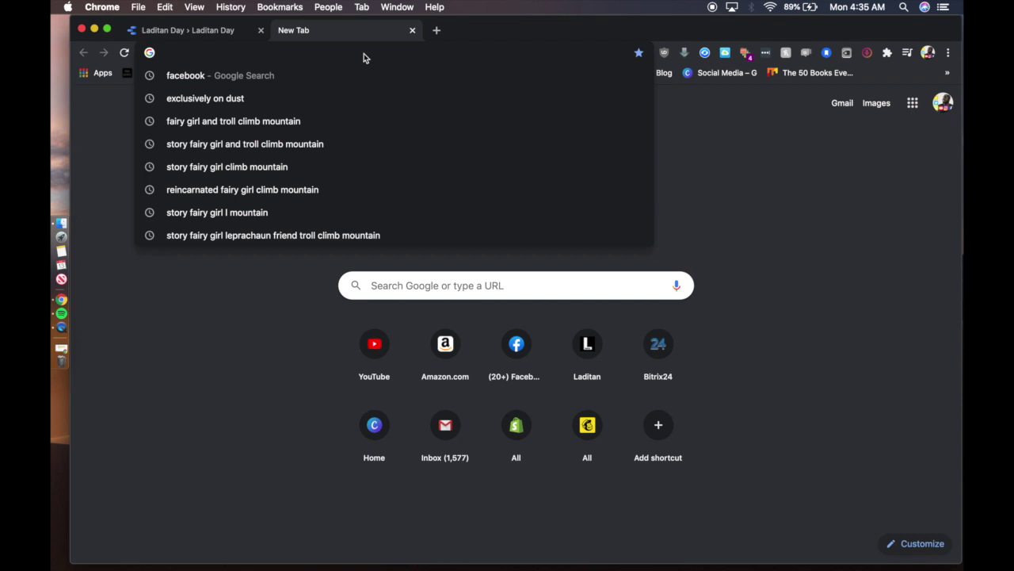
pyautogui.write('med')
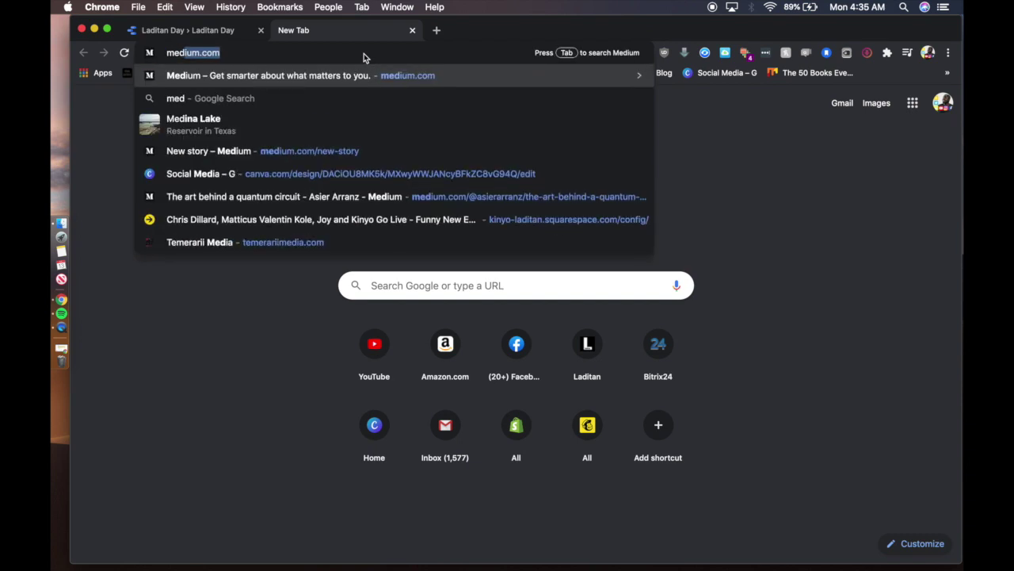
pyautogui.write('ium')
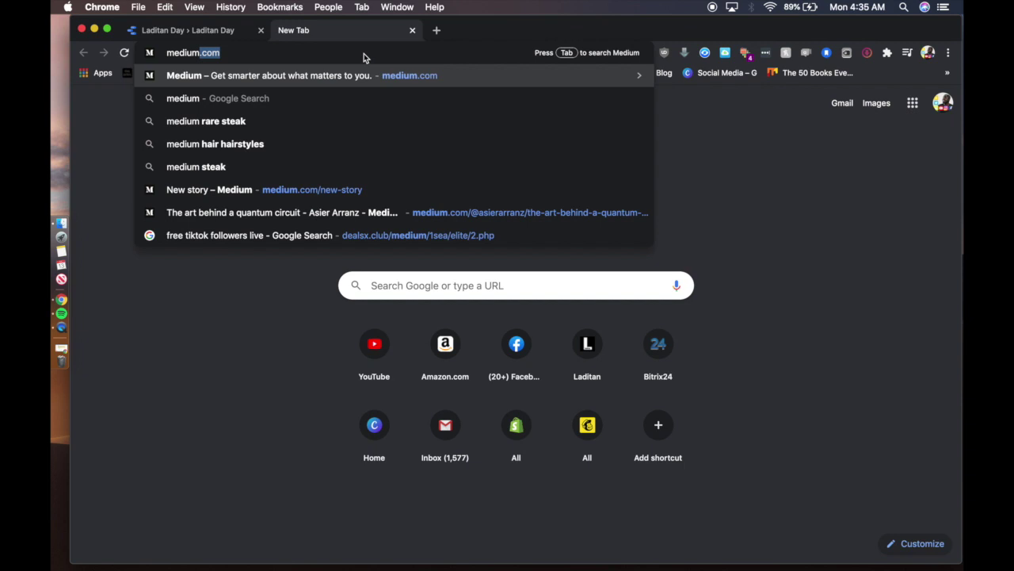
pyautogui.press('Return')
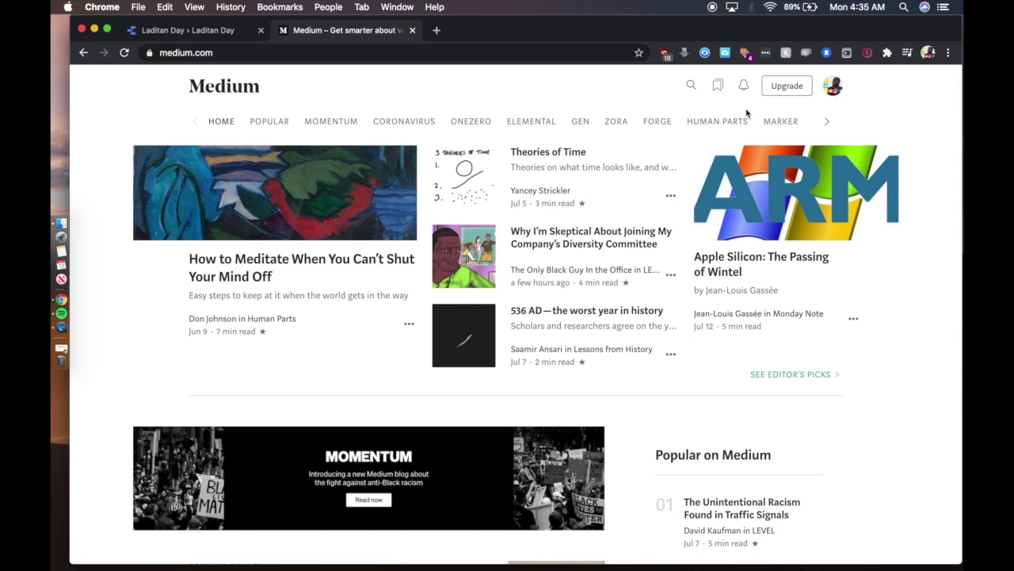
# Start a new Medium story and paste the poem product link into its body.
pyautogui.click(831, 88)
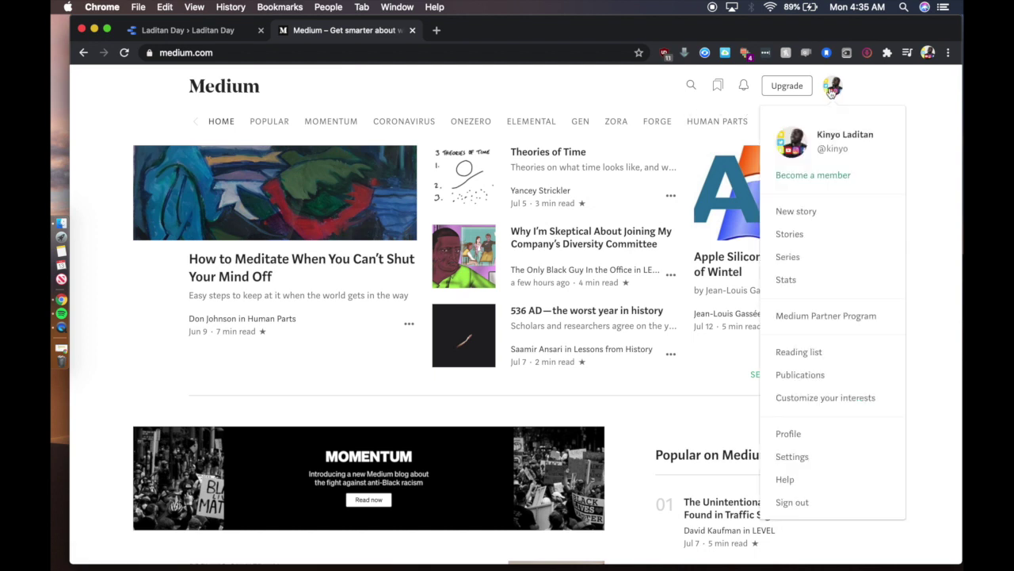
pyautogui.click(803, 212)
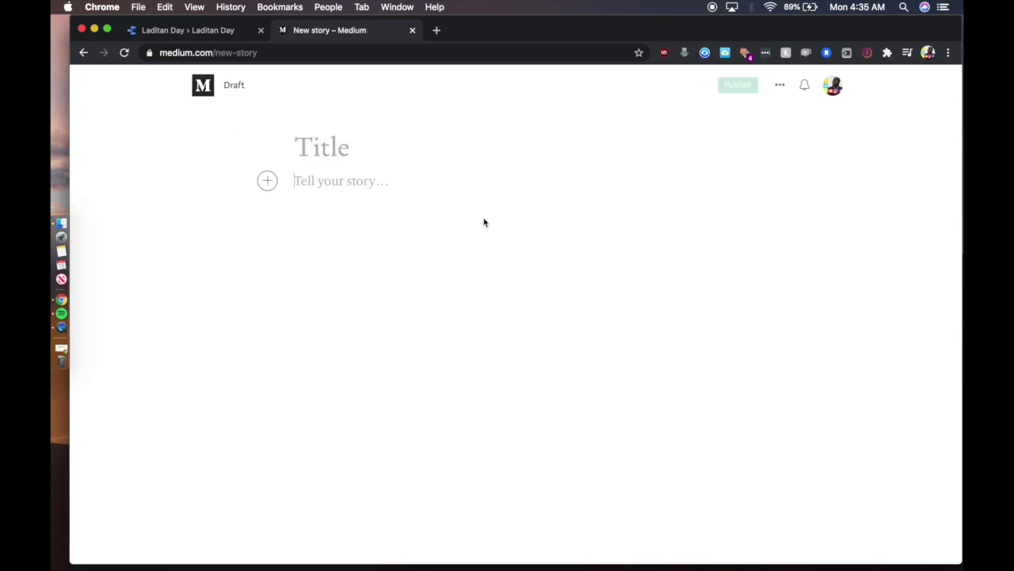
pyautogui.click(361, 183)
pyautogui.write('https://www.laditan.com/collections/releases/products/in-a-rush-kinyo-poem')
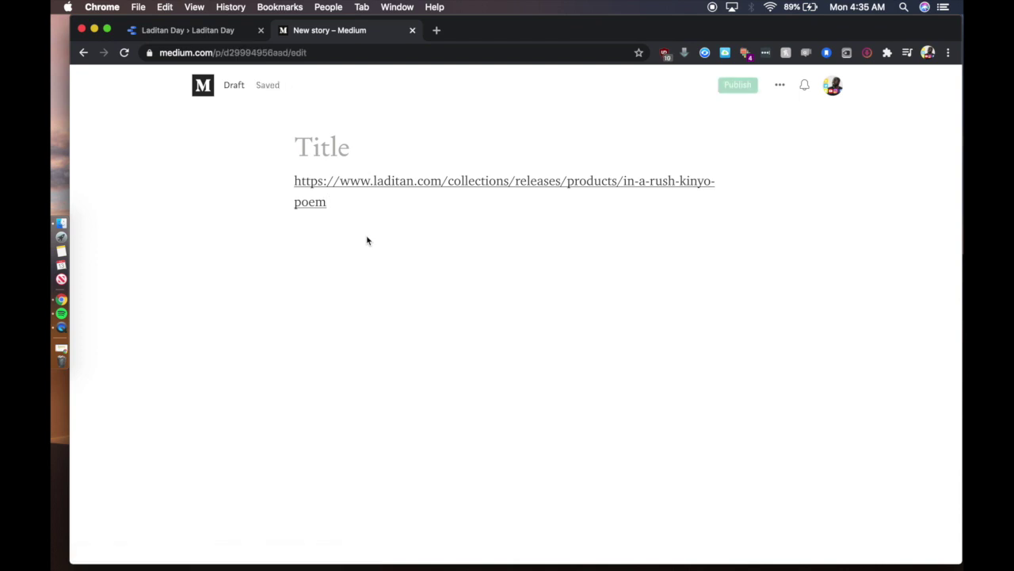
pyautogui.click(310, 129)
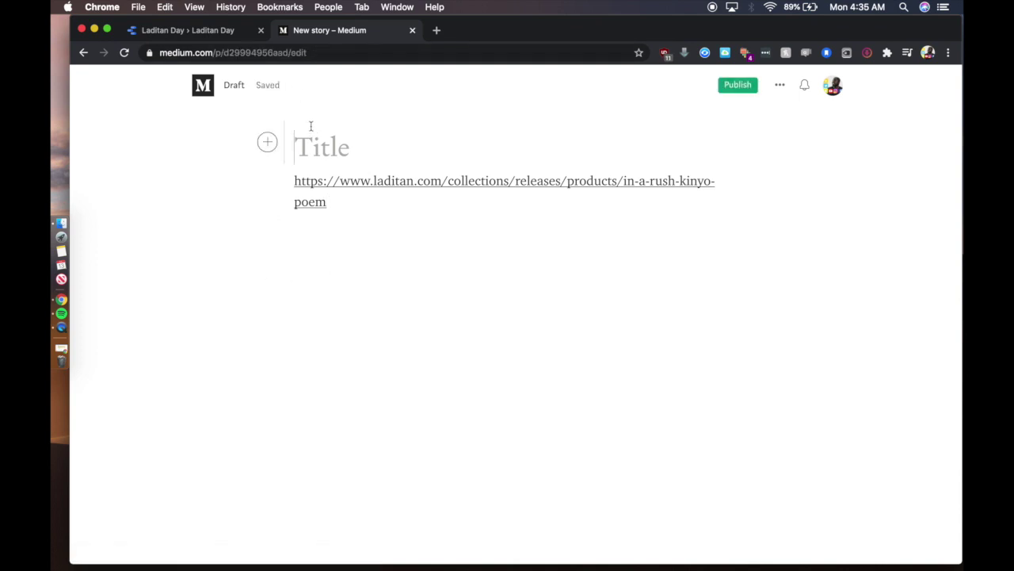
# Verify the in-a-rush-kinyo-poem product URL by loading it in a new tab.
pyautogui.click(435, 31)
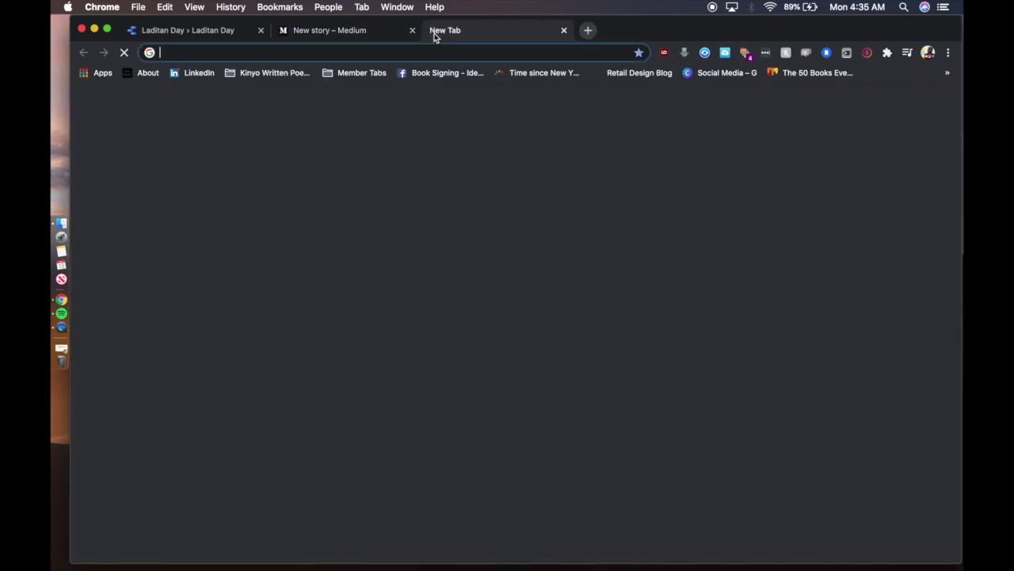
pyautogui.click(440, 51)
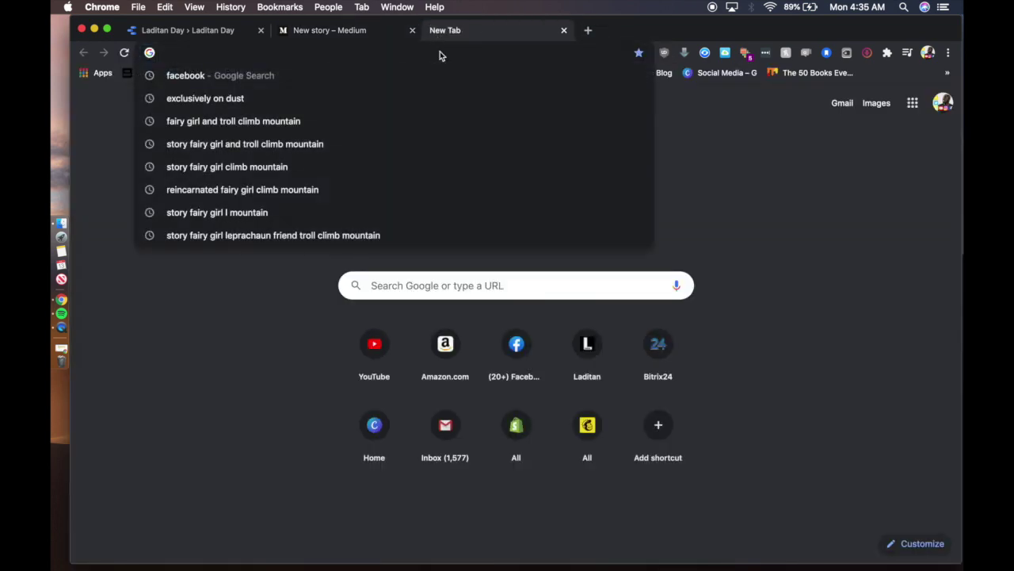
pyautogui.write('https://www.laditan.com/collections/releases/products/in-a-rush-kinyo-poem')
pyautogui.press('Return')
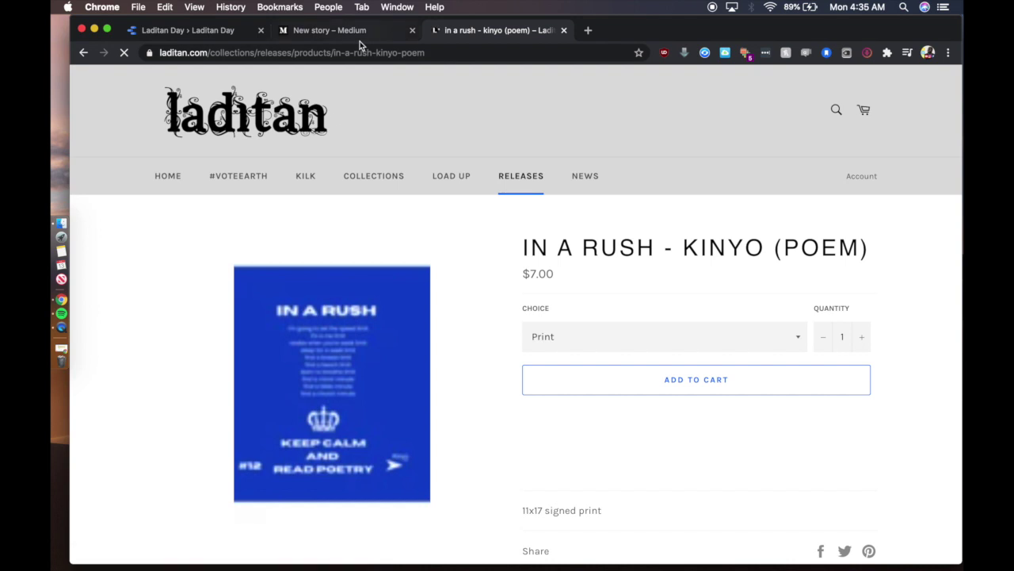
pyautogui.click(360, 38)
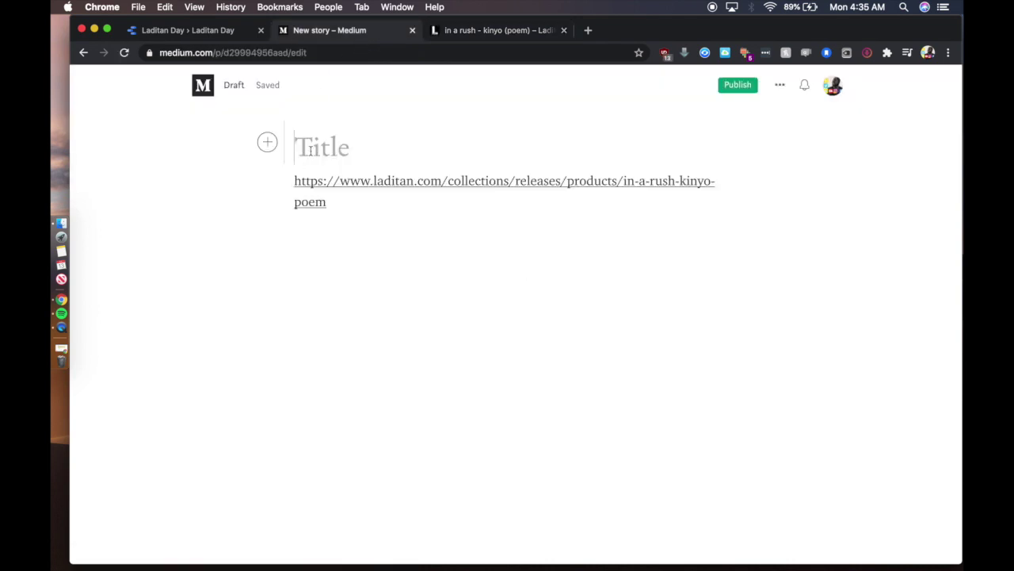
# Title the story 'In A Rush Poem' and type an intro note above the link.
pyautogui.write('I')
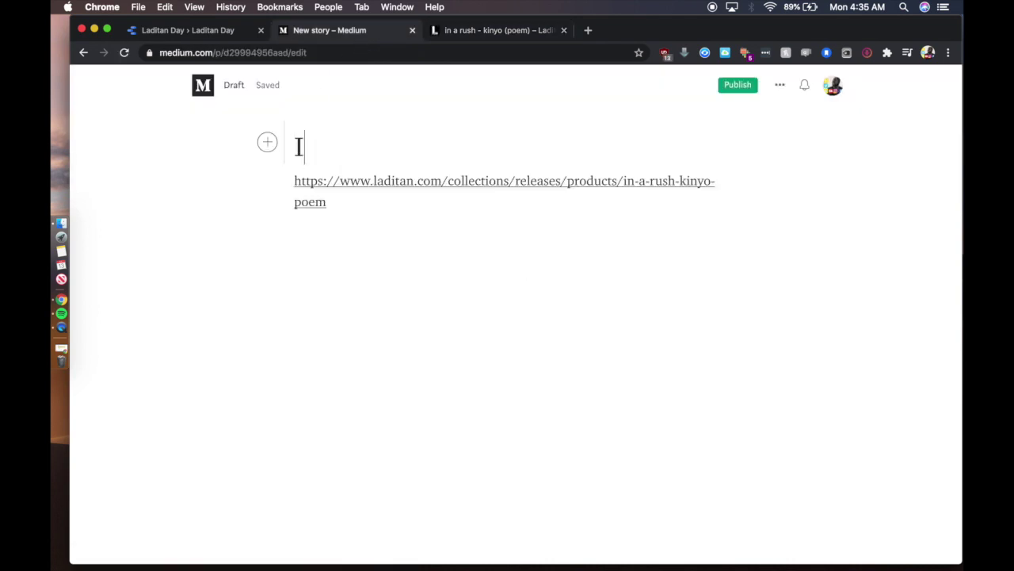
pyautogui.write('n A ')
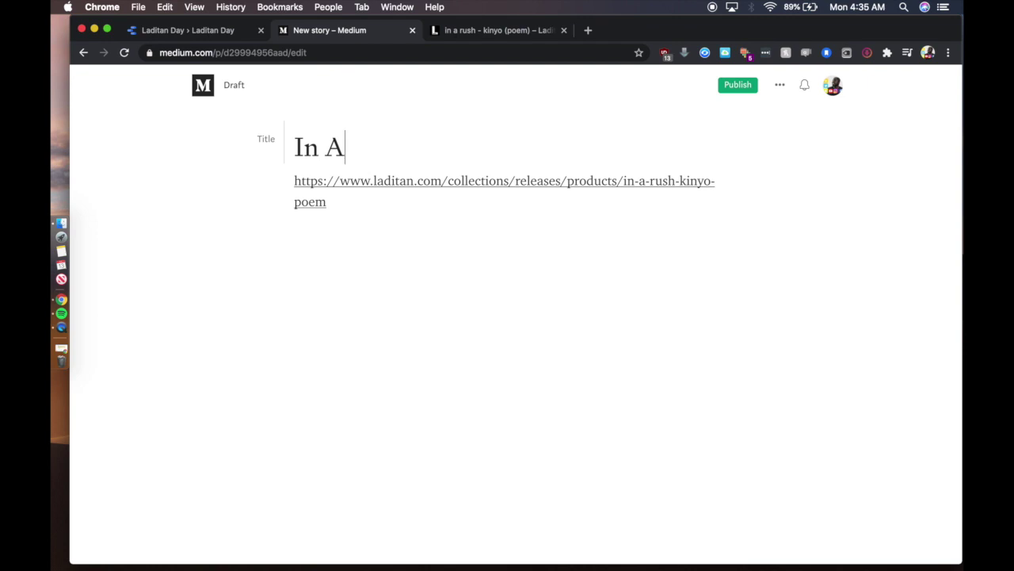
pyautogui.write('R')
pyautogui.write('ush')
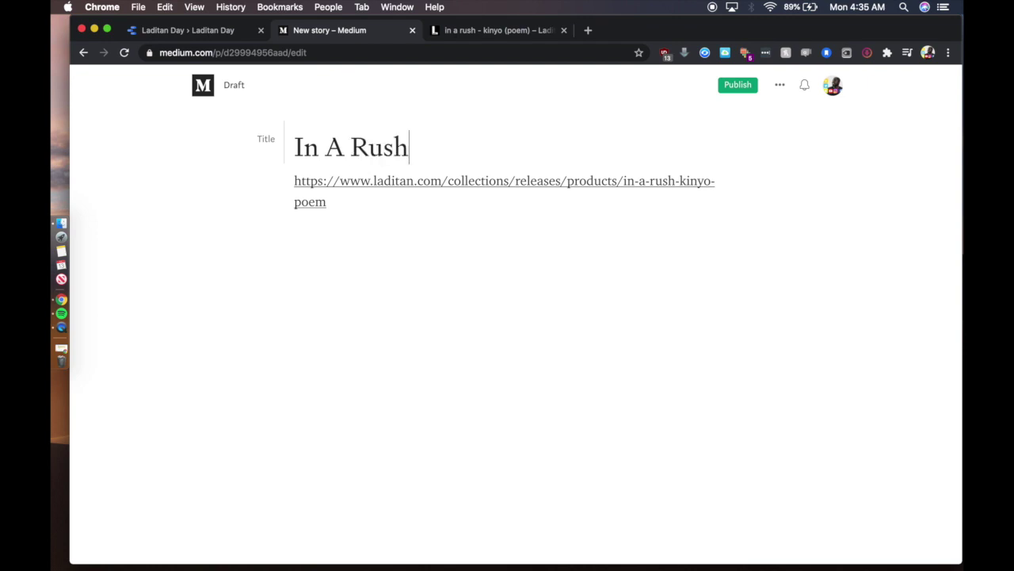
pyautogui.write(' Po')
pyautogui.write('em')
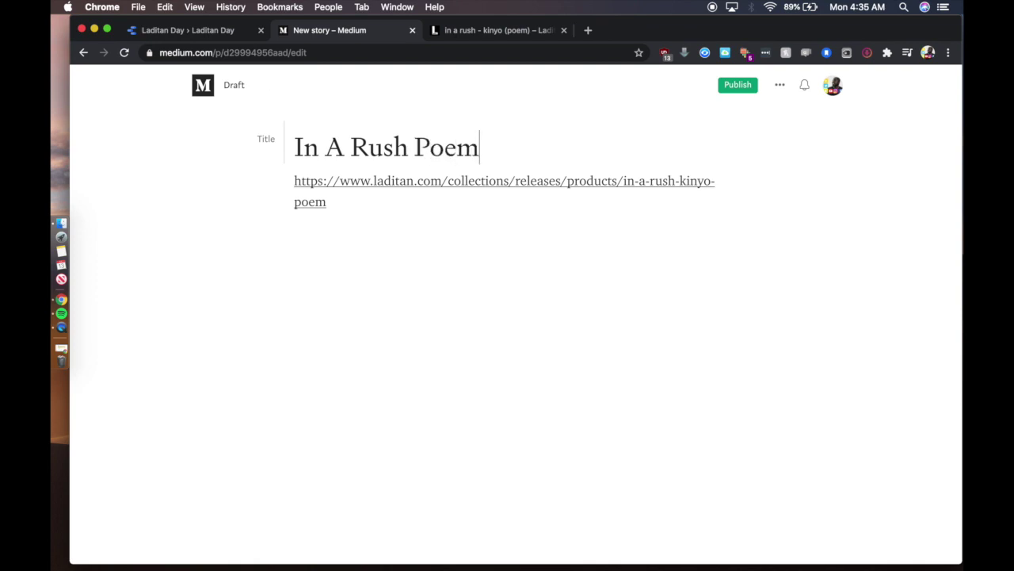
pyautogui.click(294, 176)
pyautogui.press('Return')
pyautogui.press('Return')
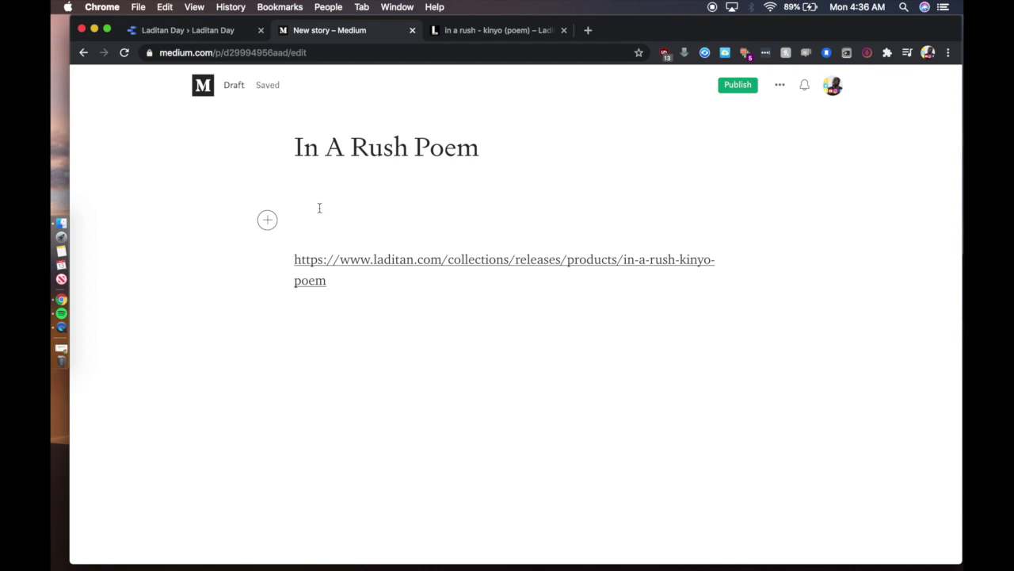
pyautogui.click(303, 189)
pyautogui.write('ooki')
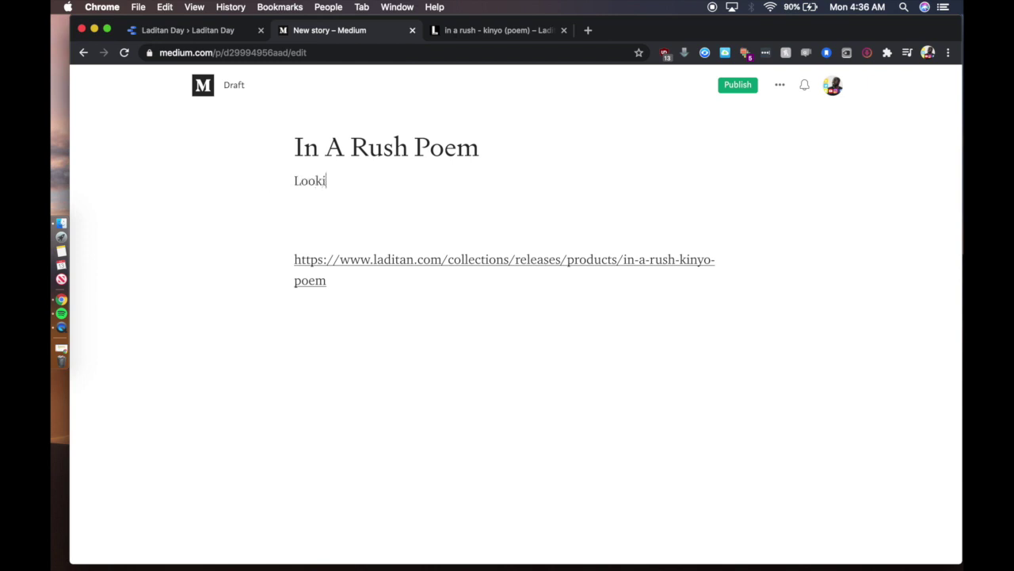
pyautogui.write('ng fo')
pyautogui.write('rward t')
pyautogui.write('o more')
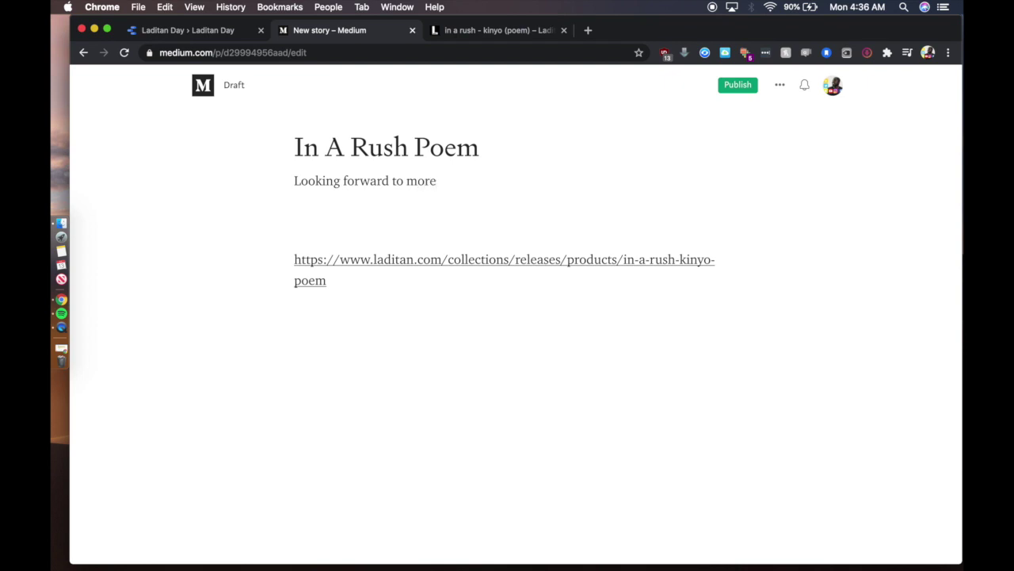
pyautogui.write(' time on medi')
pyautogui.write('um ti f')
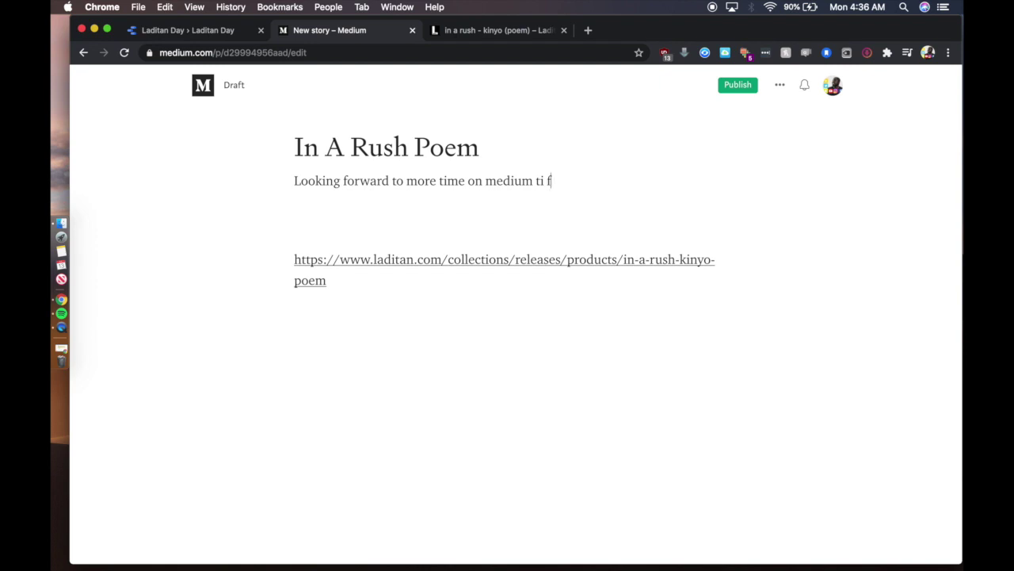
pyautogui.write('igu')
pyautogui.write('re out')
pyautogui.write(' ho')
pyautogui.write('w it ')
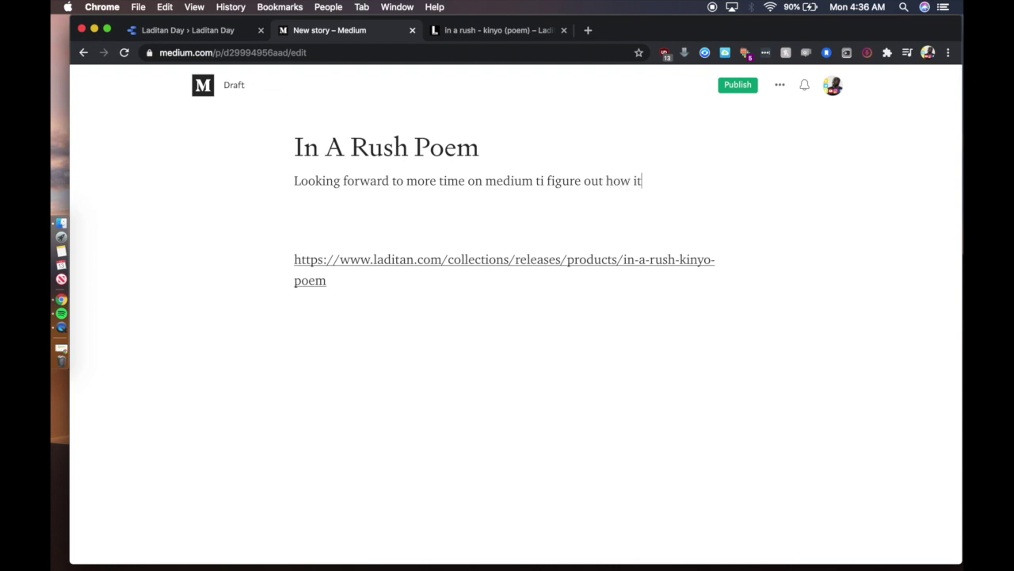
pyautogui.write('wor')
pyautogui.write('ks.')
# Publish the 'In A Rush Poem' story tagged Poetry and Medium.
pyautogui.click(729, 91)
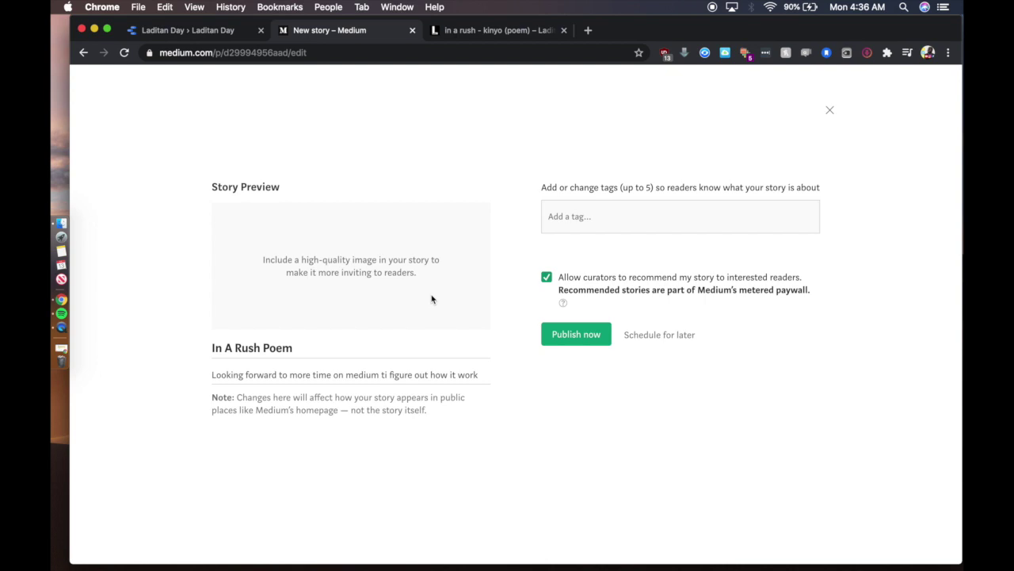
pyautogui.click(572, 218)
pyautogui.write('poe')
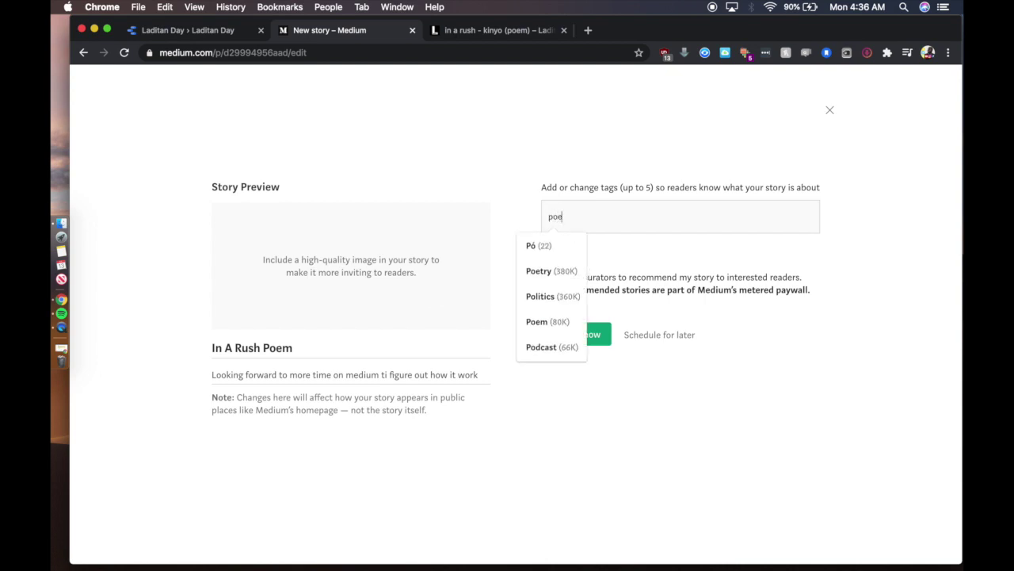
pyautogui.write('try')
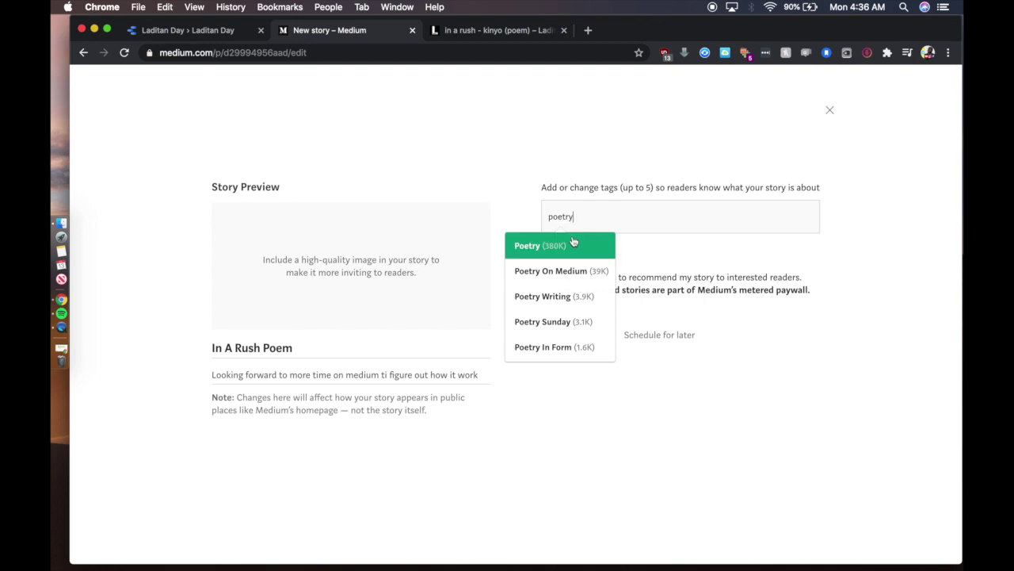
pyautogui.click(573, 242)
pyautogui.write('med')
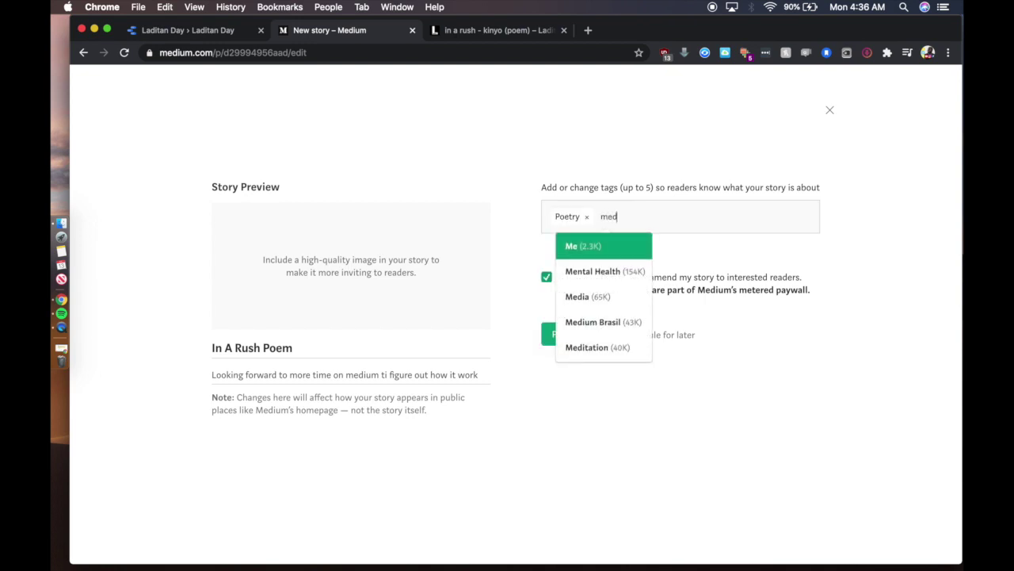
pyautogui.write('ium')
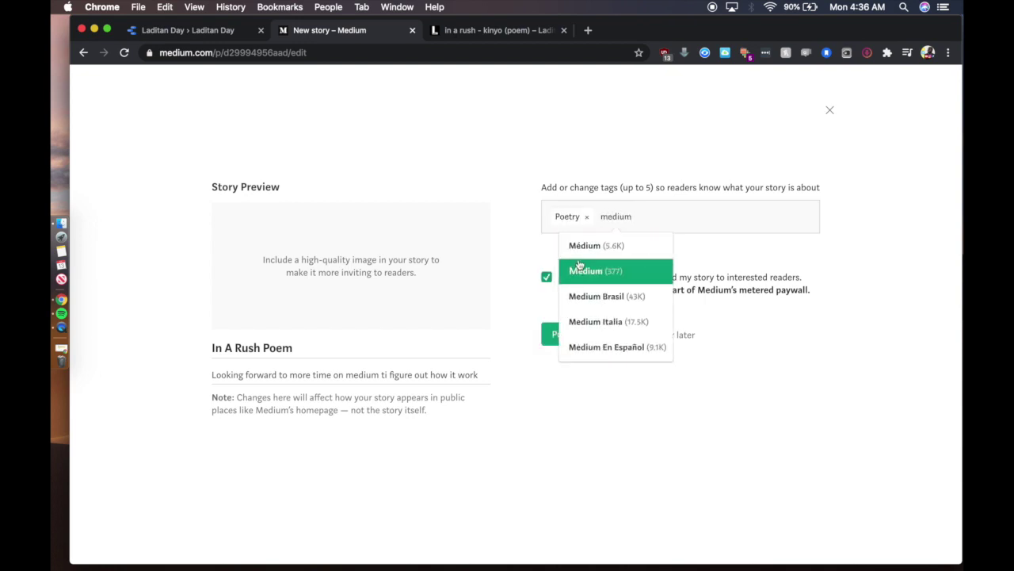
pyautogui.click(607, 243)
pyautogui.click(573, 341)
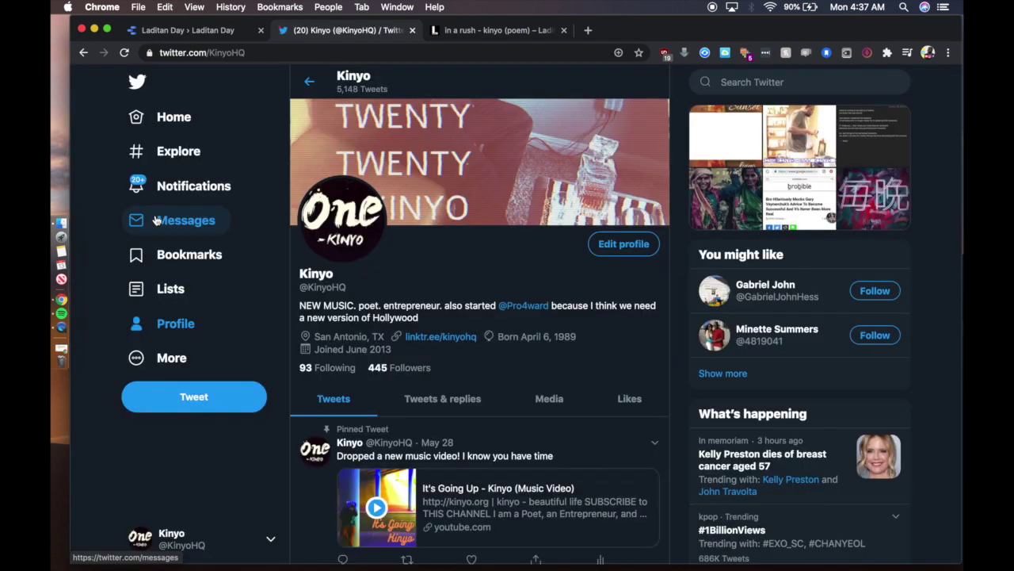
pyautogui.click(400, 375)
pyautogui.moveTo(372, 375)
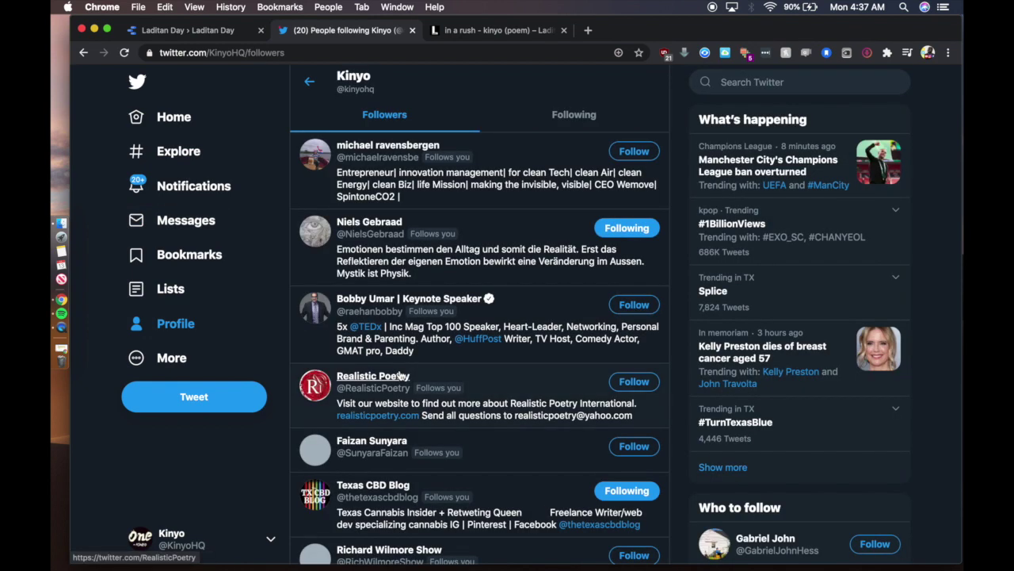
pyautogui.scroll(-3, 400, 376)
pyautogui.scroll(3, 475, 277)
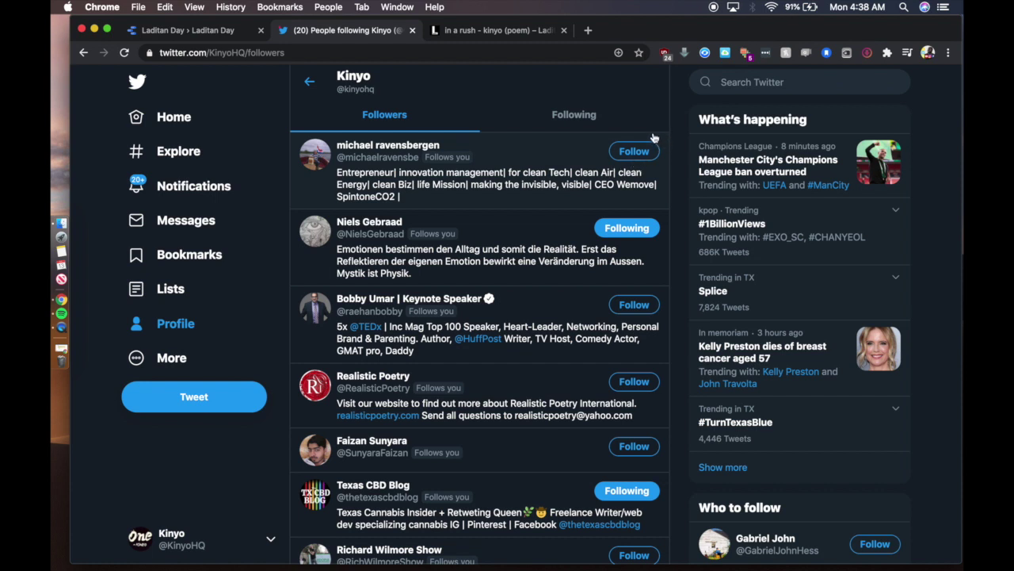
pyautogui.click(637, 151)
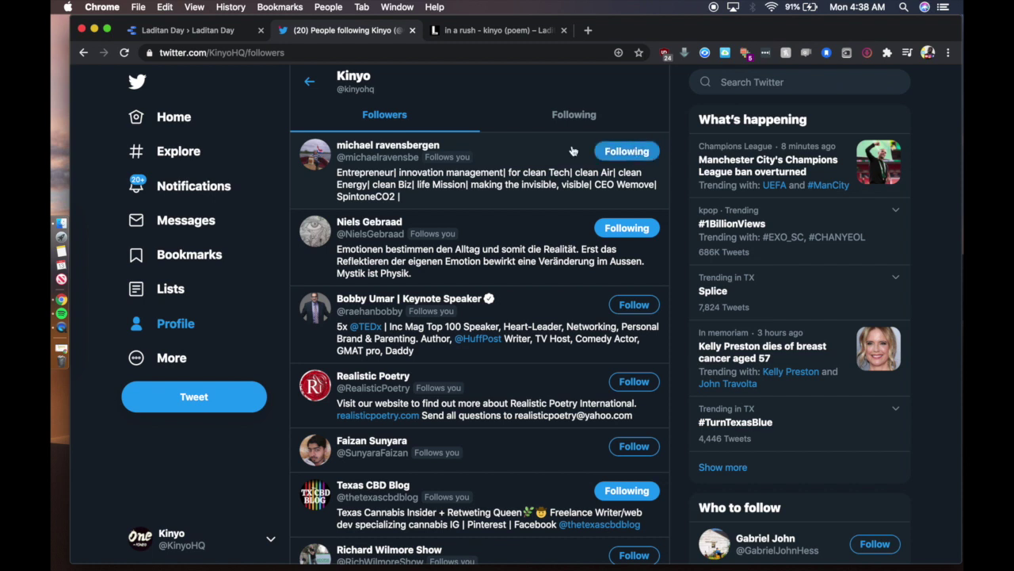
pyautogui.moveTo(388, 145)
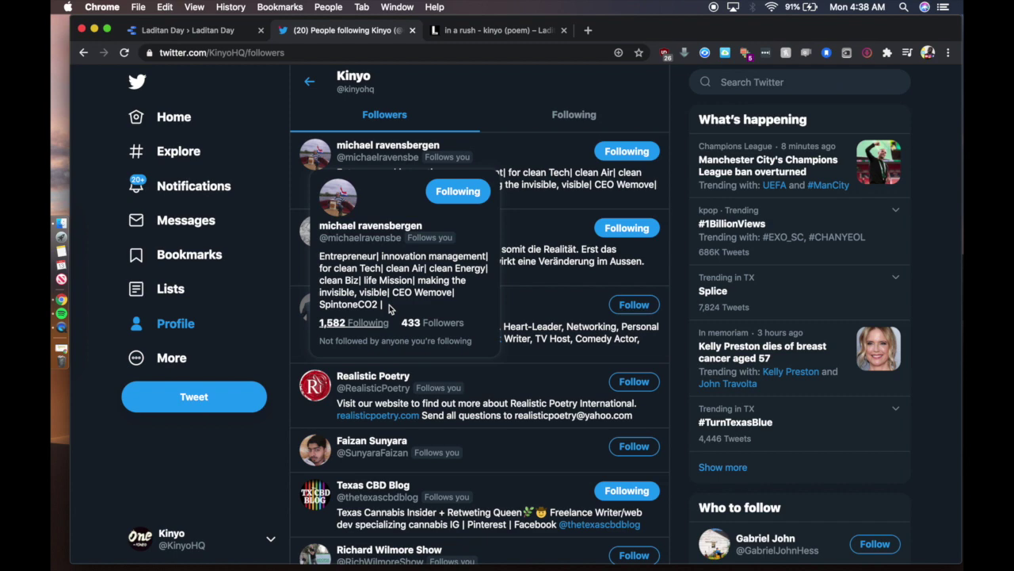
pyautogui.click(356, 227)
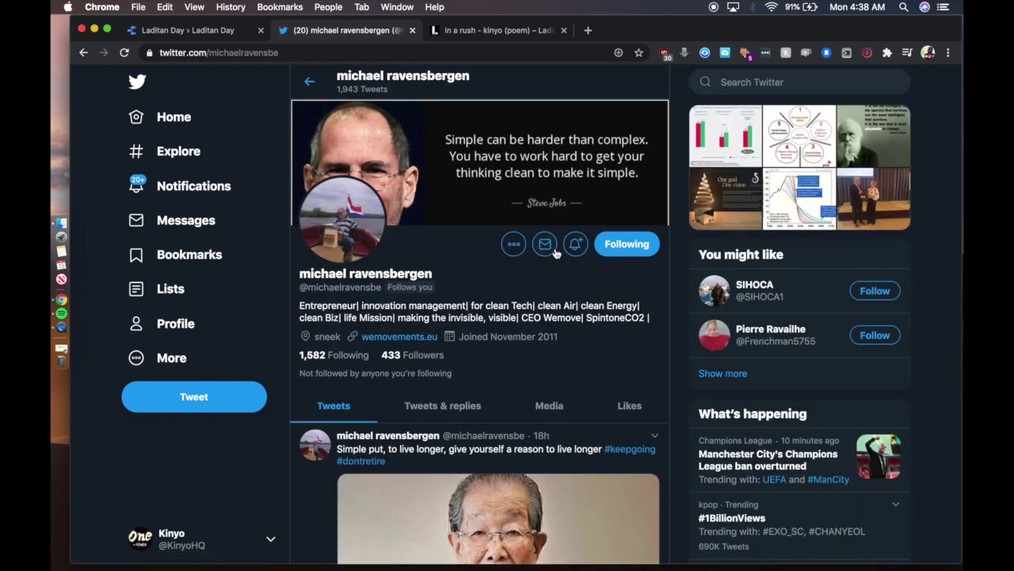
pyautogui.click(551, 248)
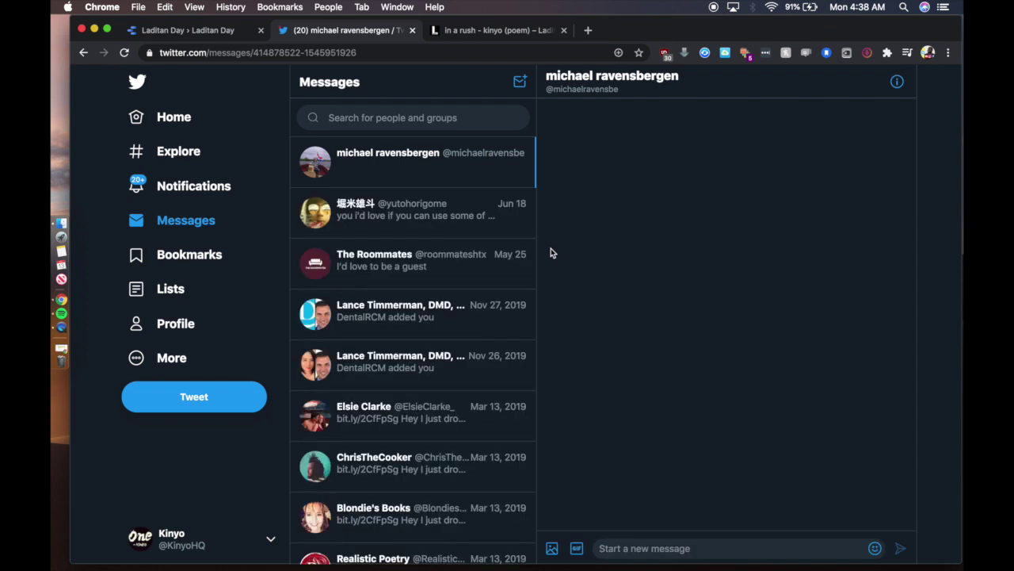
pyautogui.click(693, 548)
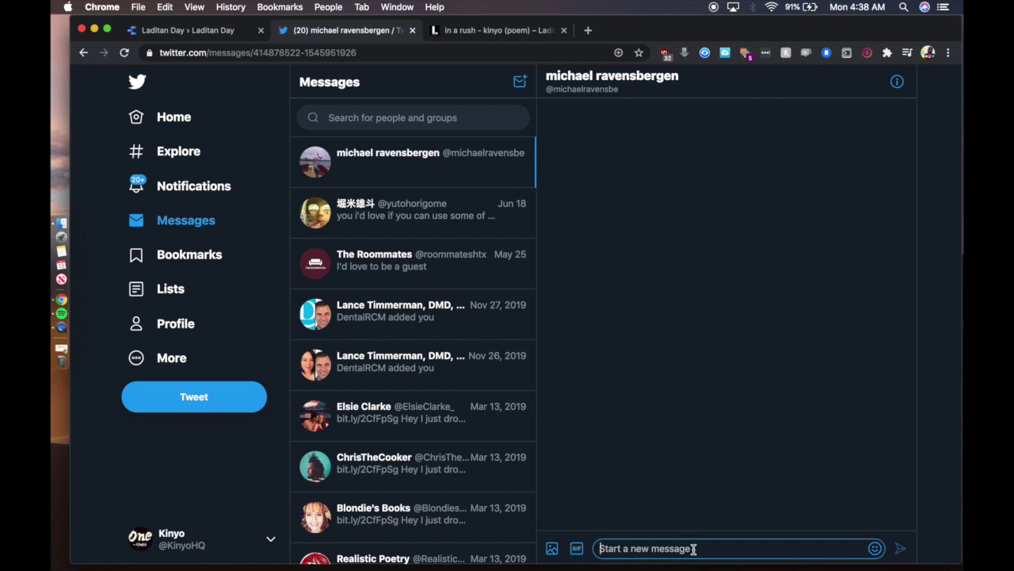
pyautogui.write('Hot off the')
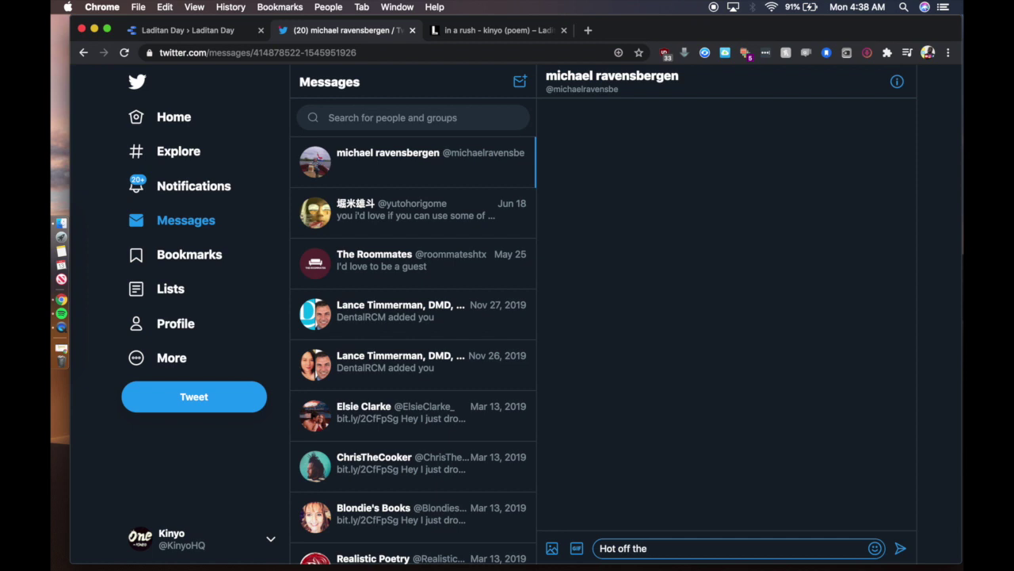
pyautogui.write(' pre')
pyautogui.write('sses:')
pyautogui.write('https://www.laditan.com/collections/releases/products/in-a-rush-kinyo-poem')
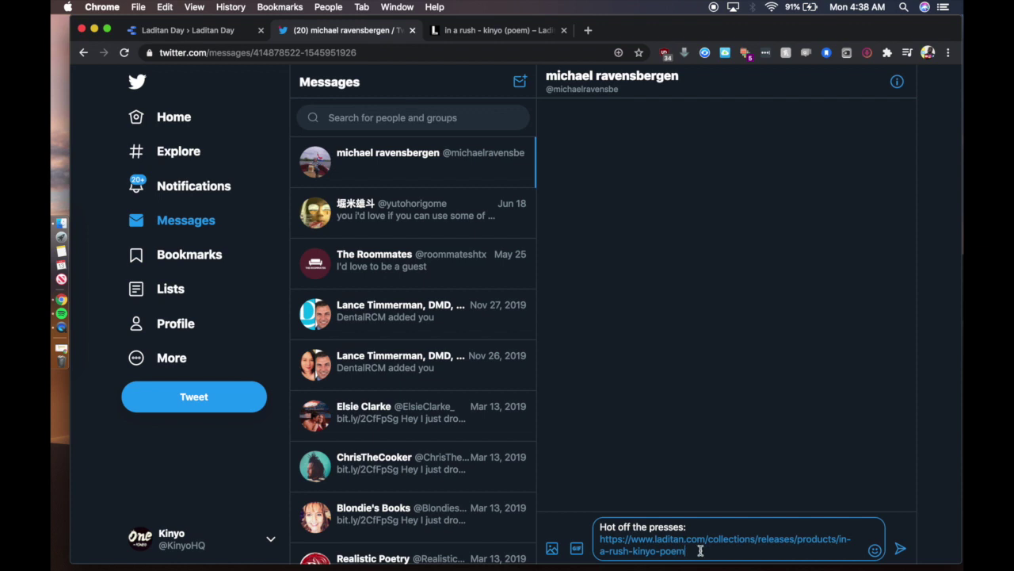
pyautogui.click(901, 551)
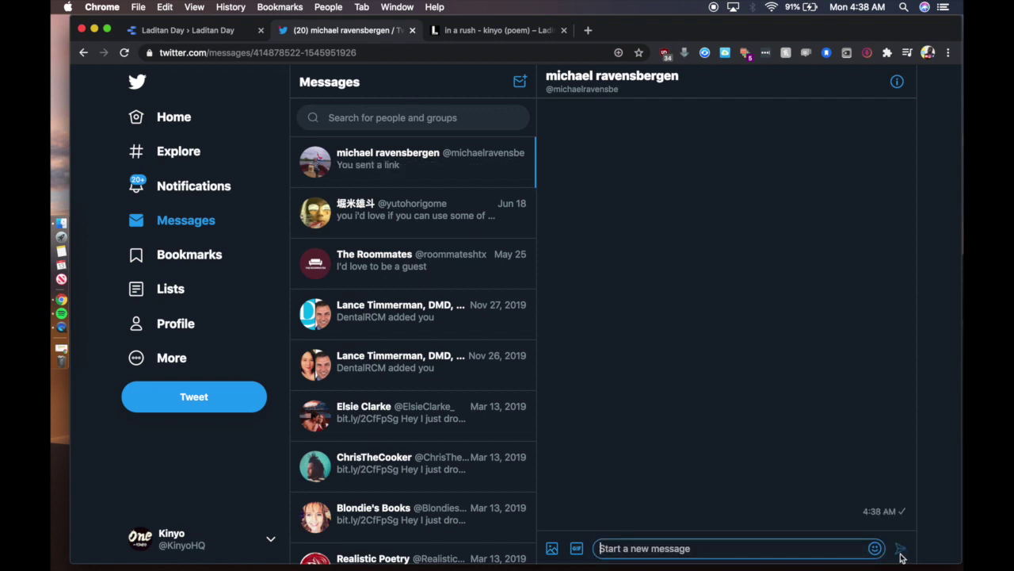
# Close the Twitter messages tab and open Tumblr in a new tab.
pyautogui.click(412, 30)
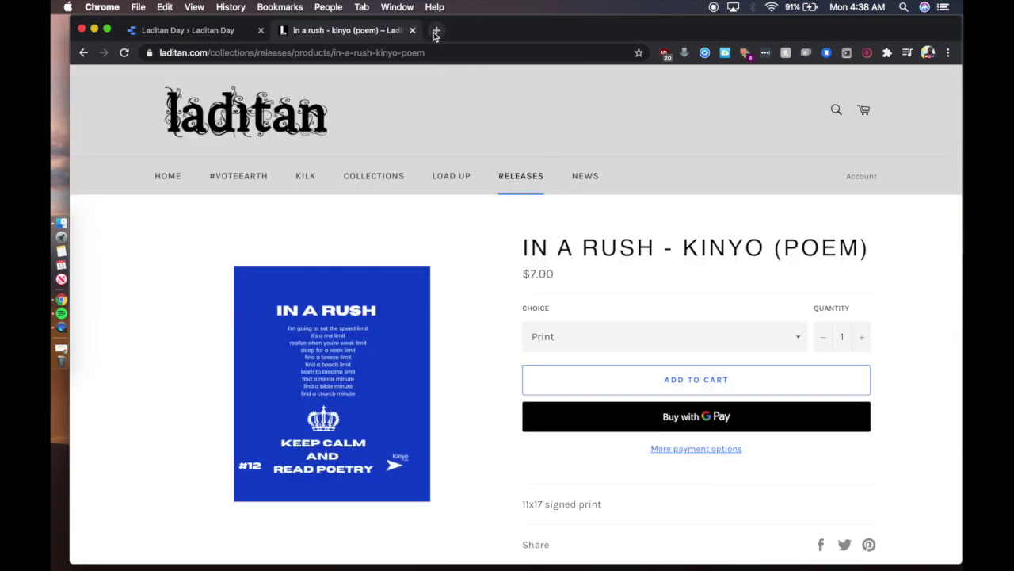
pyautogui.click(436, 32)
pyautogui.write('tumb')
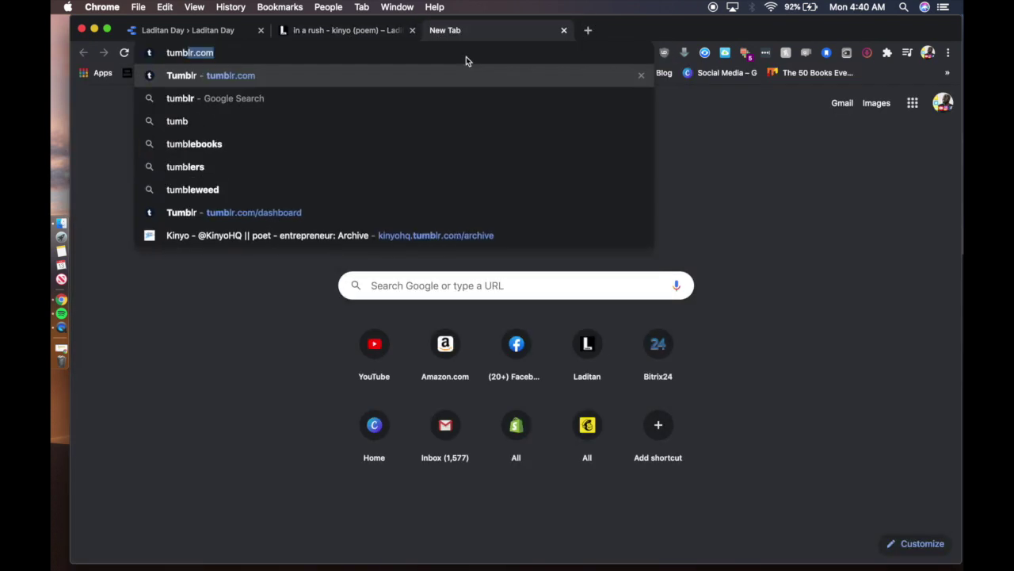
pyautogui.write('lr')
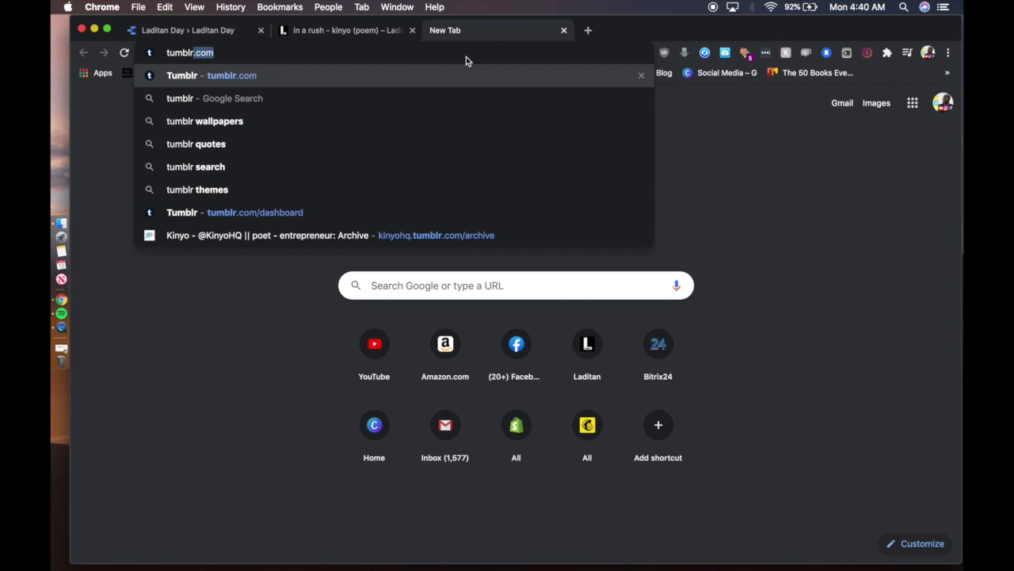
pyautogui.press('Return')
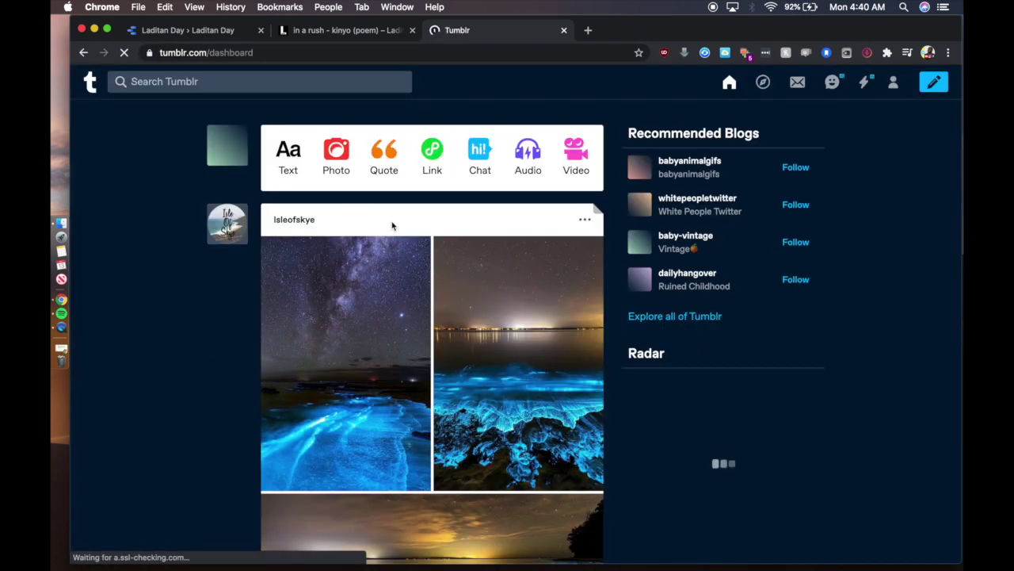
pyautogui.scroll(-4, 388, 222)
pyautogui.scroll(-1, 392, 223)
pyautogui.scroll(1, 392, 226)
pyautogui.scroll(4, 393, 223)
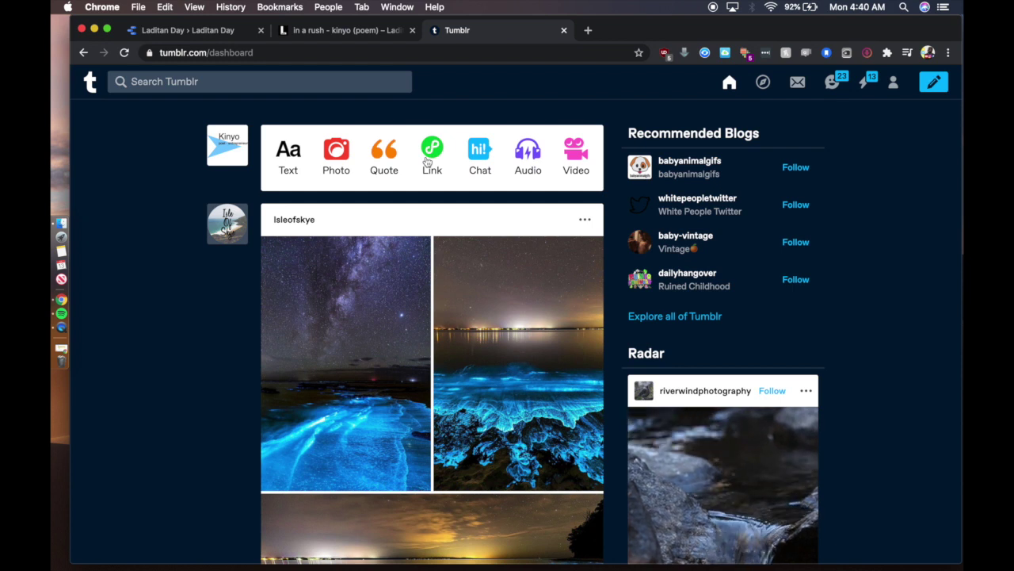
# Publish a Tumblr link post of the poem product page.
pyautogui.click(426, 161)
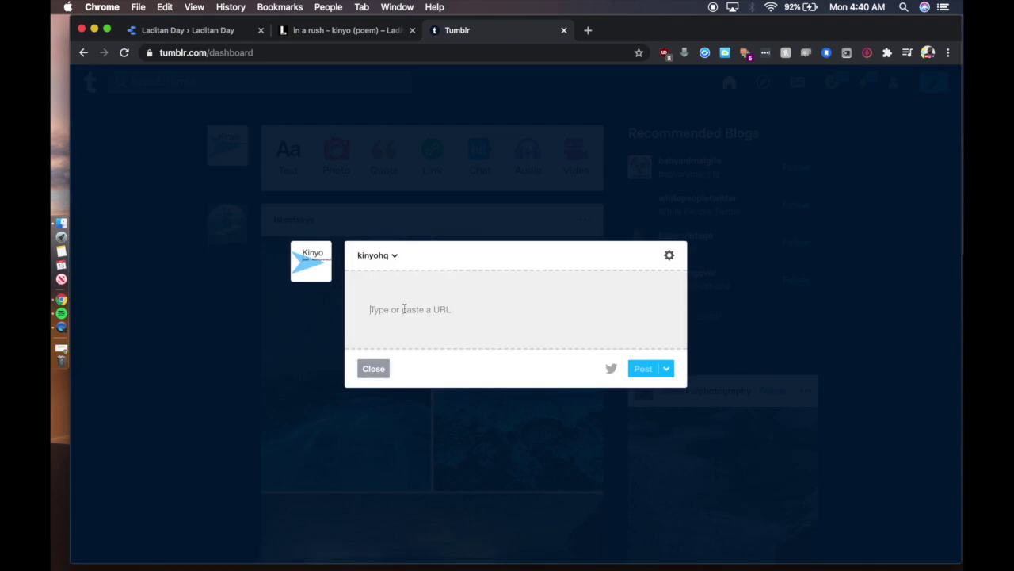
pyautogui.write('https://www.laditan.com/collections/releases/products/in-a-rush-kinyo-poem')
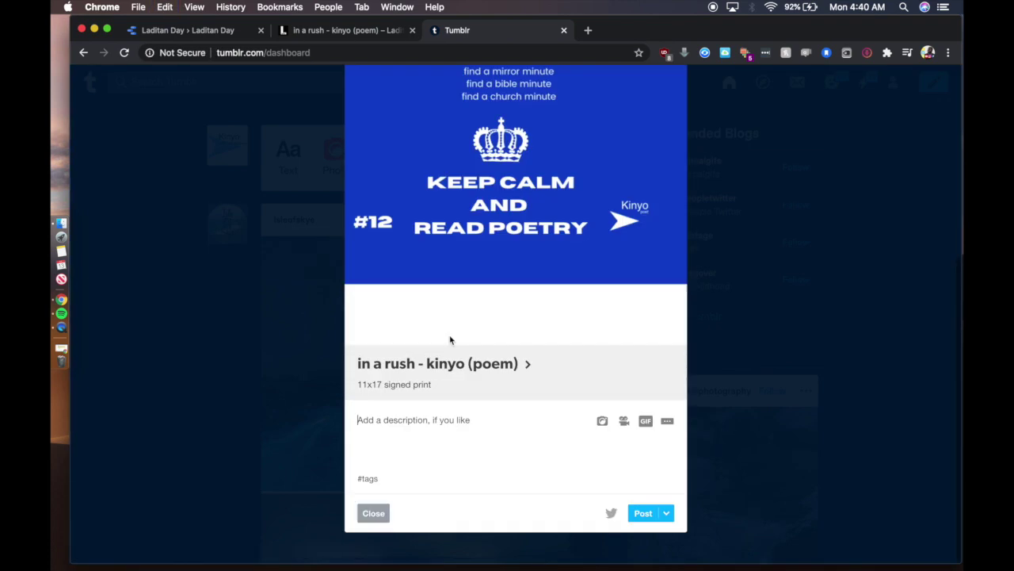
pyautogui.scroll(5, 560, 481)
pyautogui.scroll(1, 560, 481)
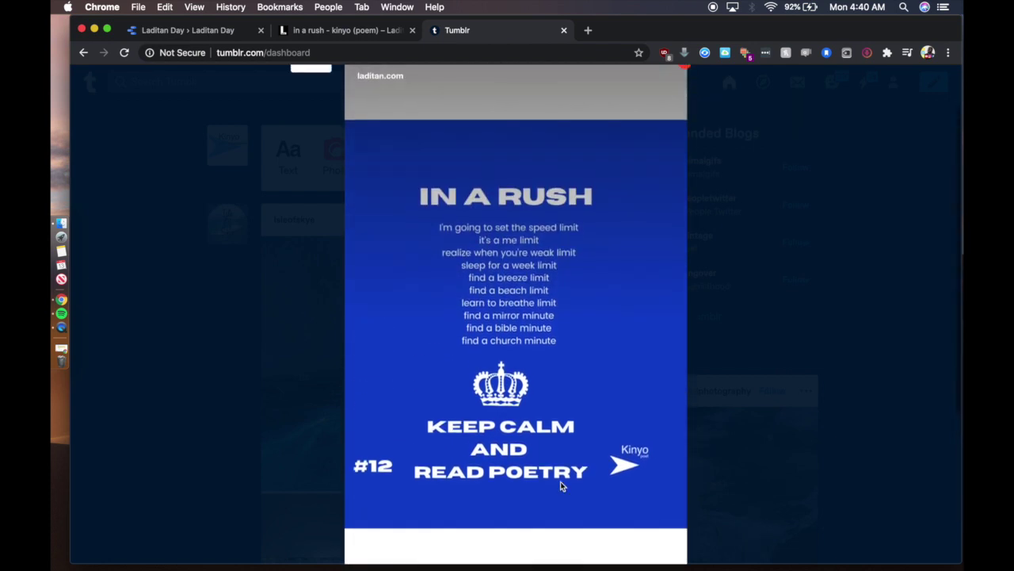
pyautogui.scroll(-6, 560, 481)
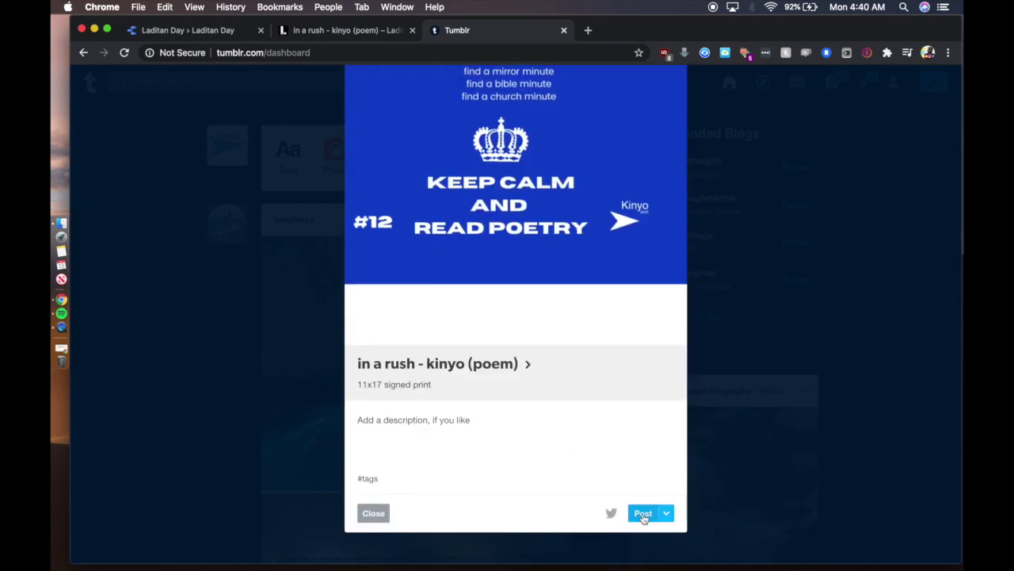
pyautogui.click(643, 515)
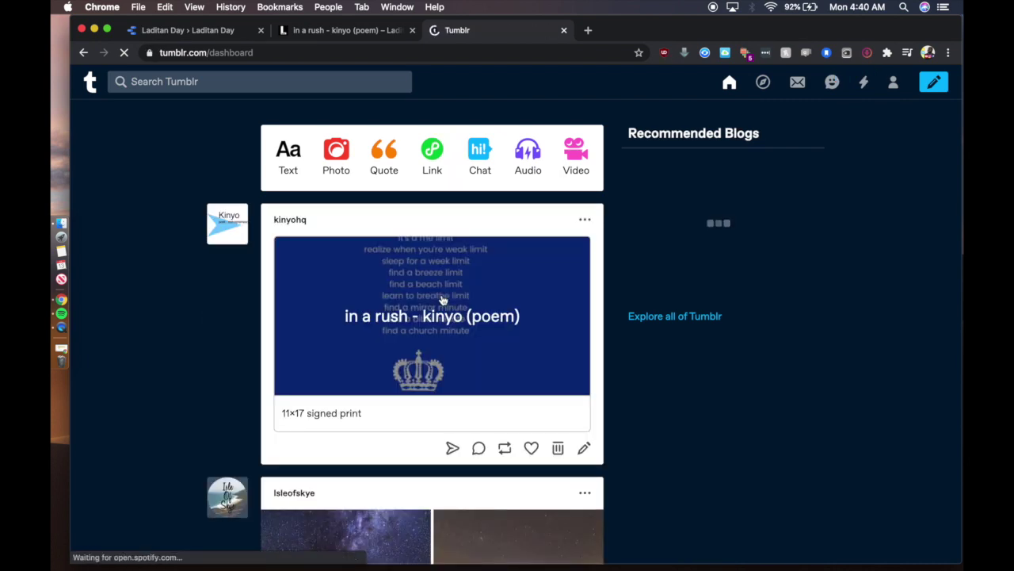
# Like the bioluminescent beach photo post on the Tumblr dashboard.
pyautogui.scroll(-1, 402, 374)
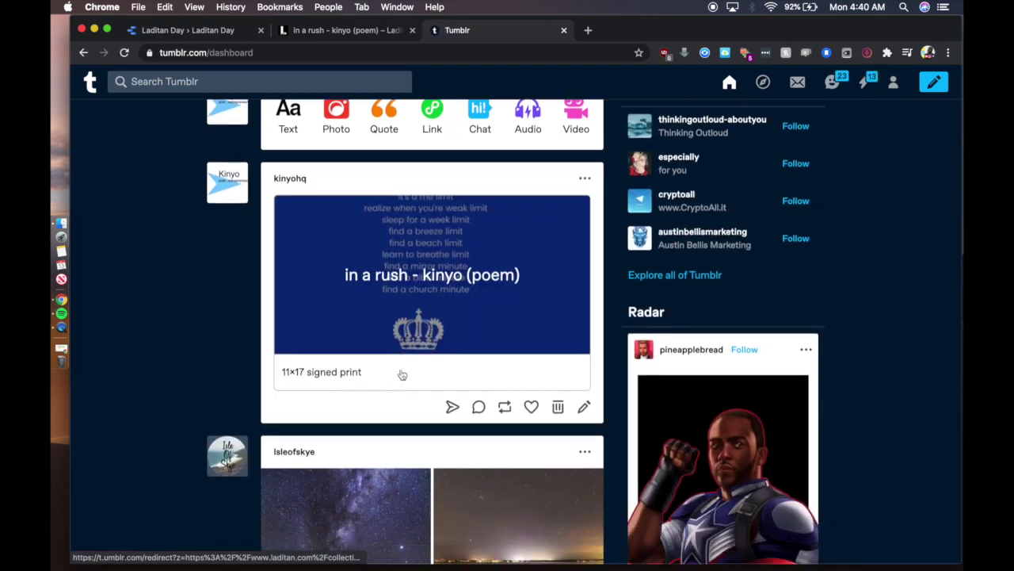
pyautogui.scroll(-3, 402, 374)
pyautogui.scroll(-3, 402, 374)
pyautogui.scroll(-3, 402, 374)
pyautogui.scroll(-3, 402, 374)
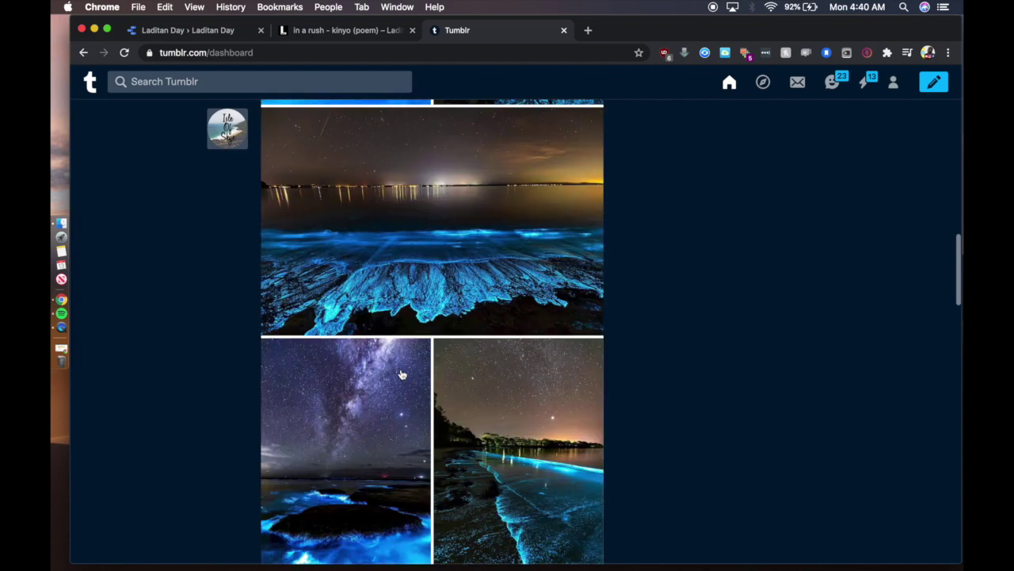
pyautogui.scroll(-3, 402, 374)
pyautogui.scroll(-2, 402, 374)
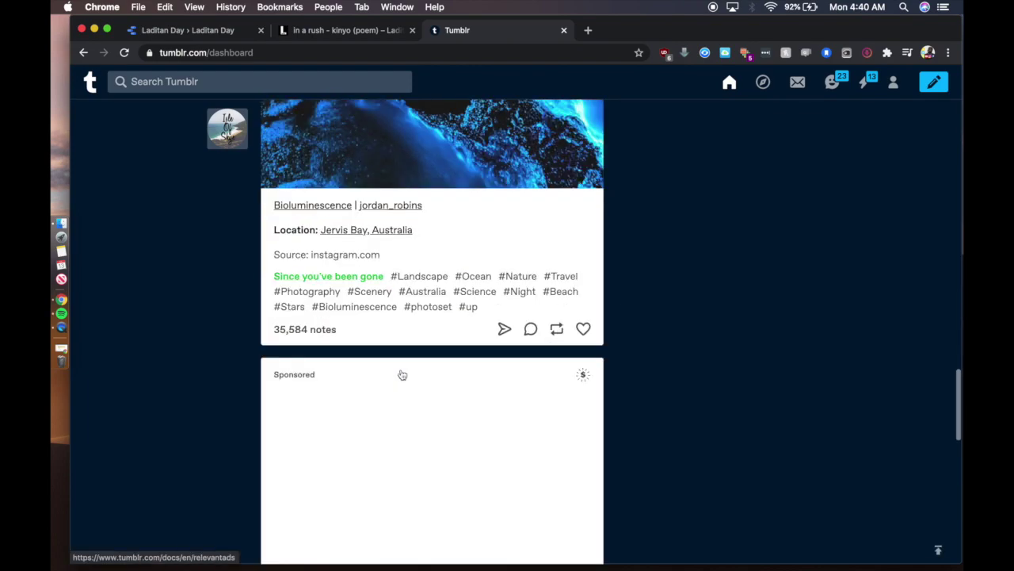
pyautogui.click(583, 329)
pyautogui.scroll(-3, 588, 336)
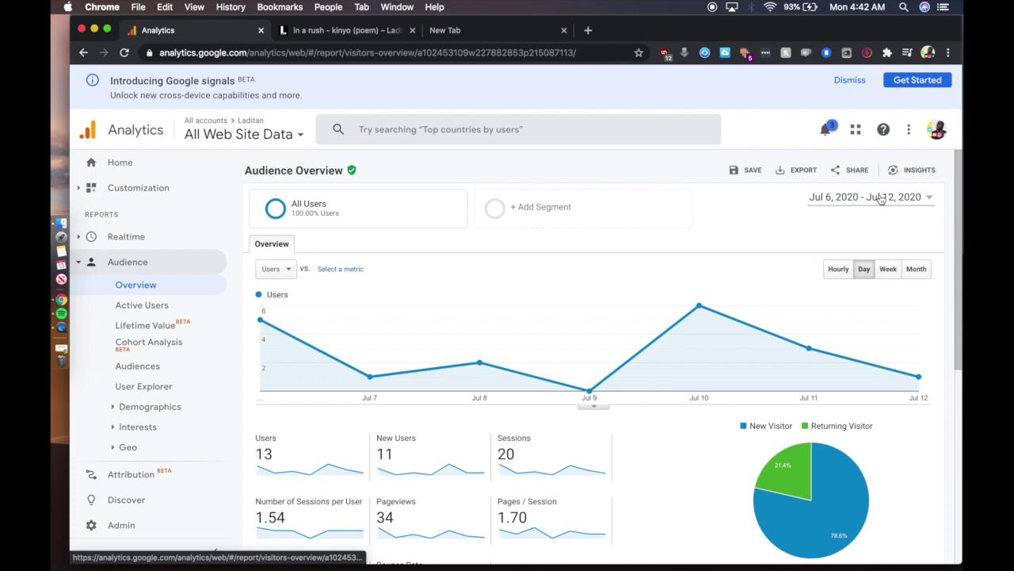
# Set the Audience Overview date range to Today (Jul 13, 2020) and review the zero-traffic report.
pyautogui.click(878, 197)
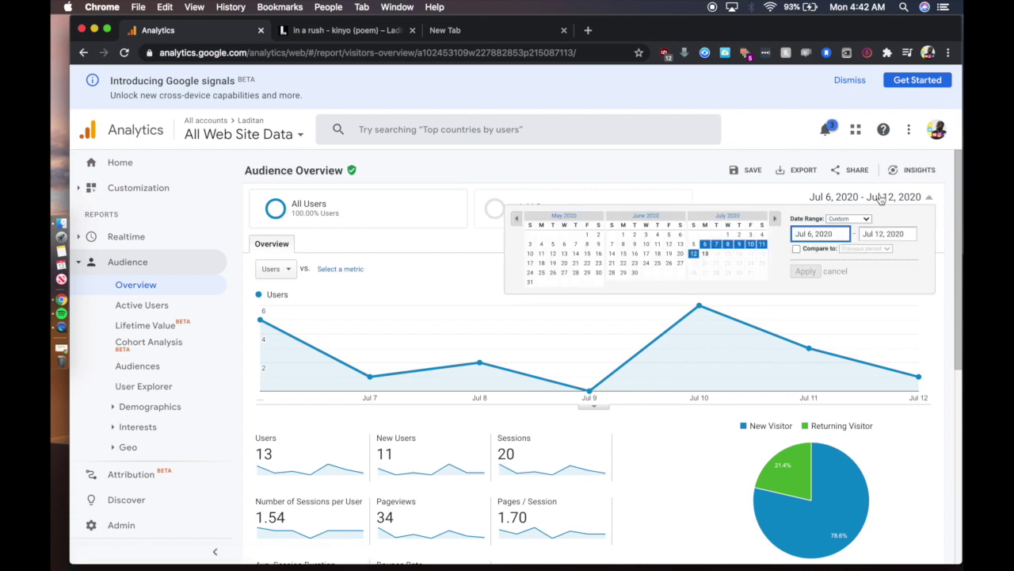
pyautogui.click(853, 220)
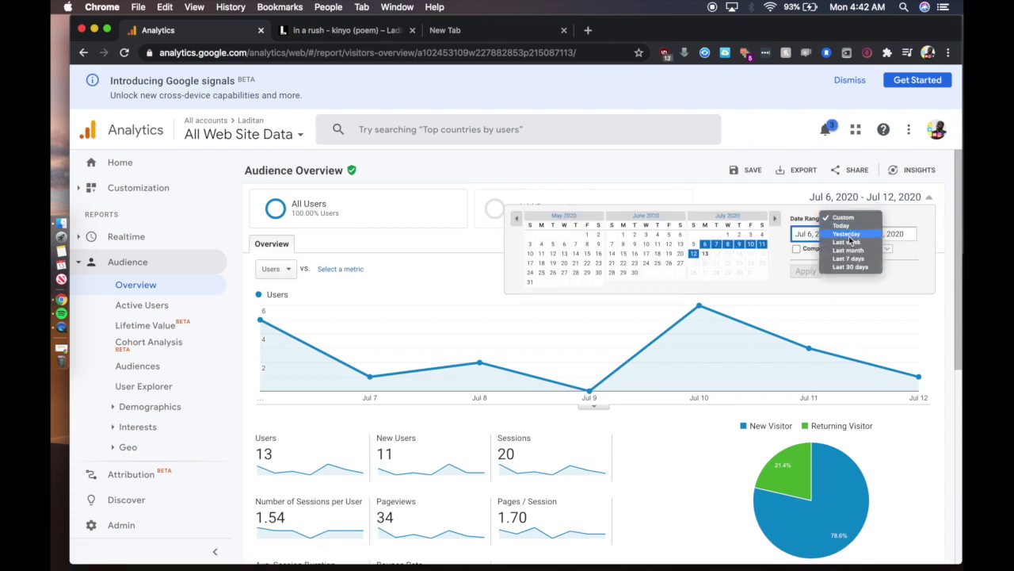
pyautogui.click(845, 226)
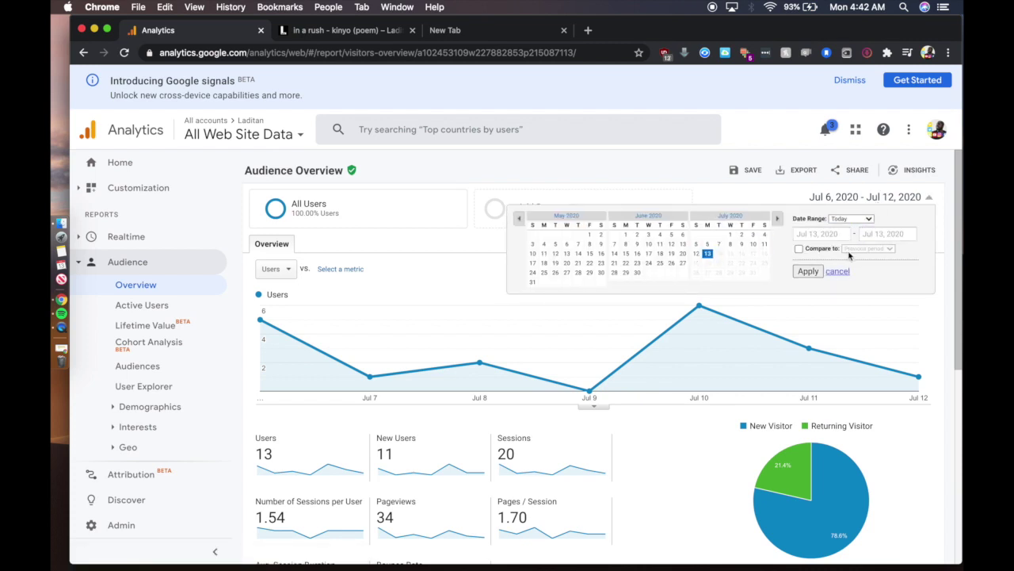
pyautogui.click(806, 271)
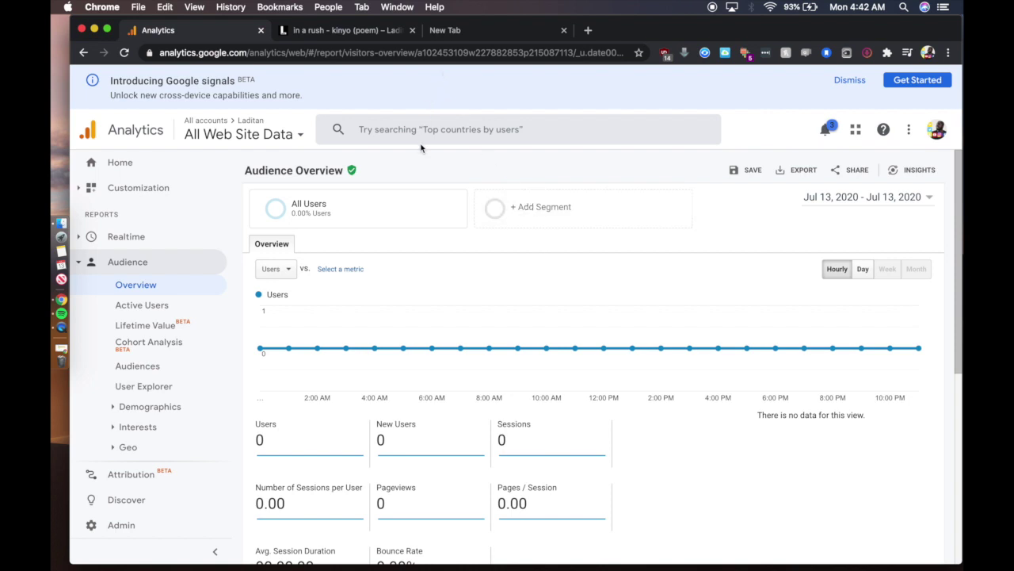
pyautogui.scroll(-5, 439, 304)
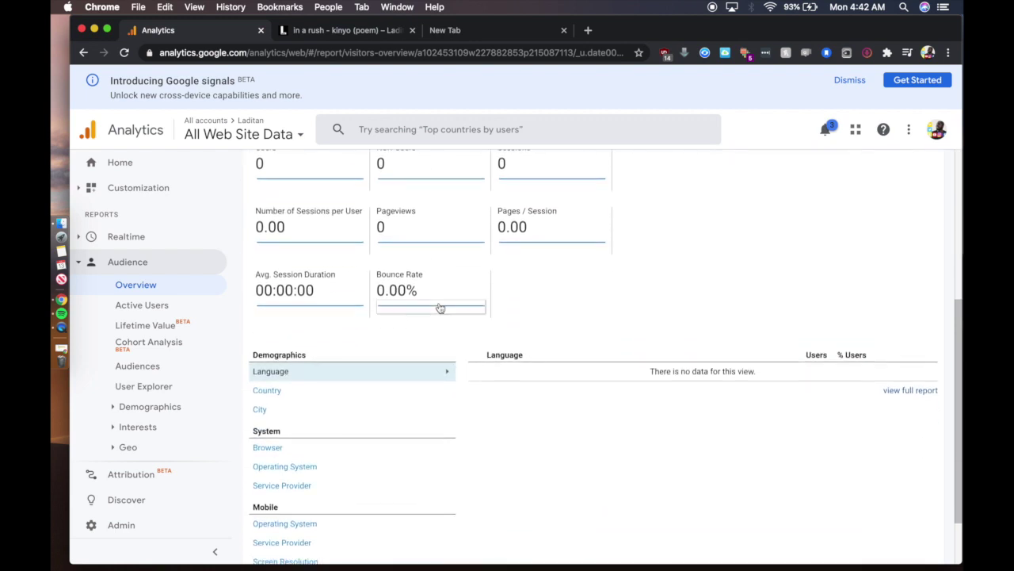
pyautogui.scroll(-2, 440, 308)
pyautogui.scroll(6, 440, 307)
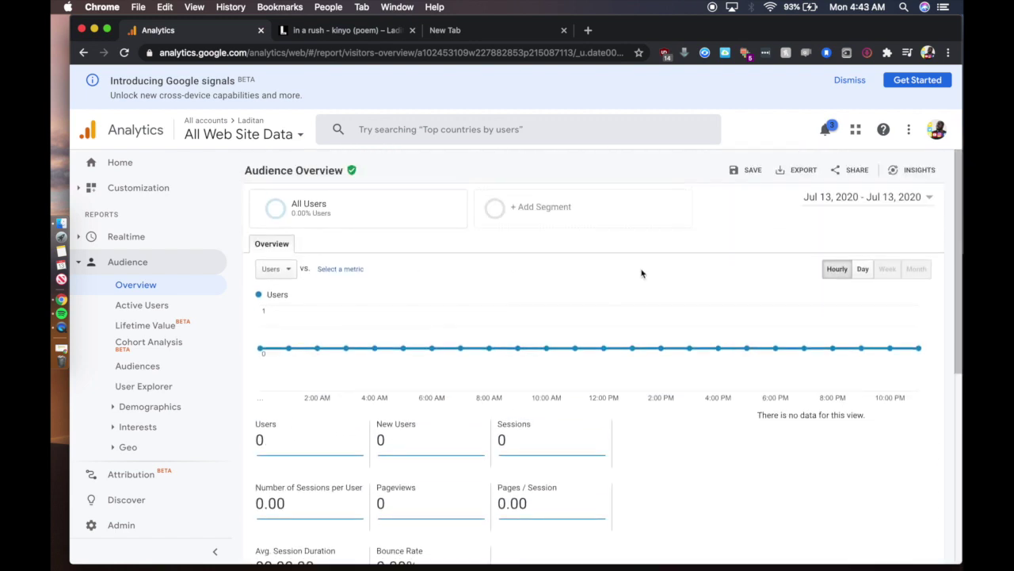
# Copy the URL of the 'In a Rush - Kinyo (Poem)' $7.00 signed print product page.
pyautogui.click(332, 31)
pyautogui.click(288, 54)
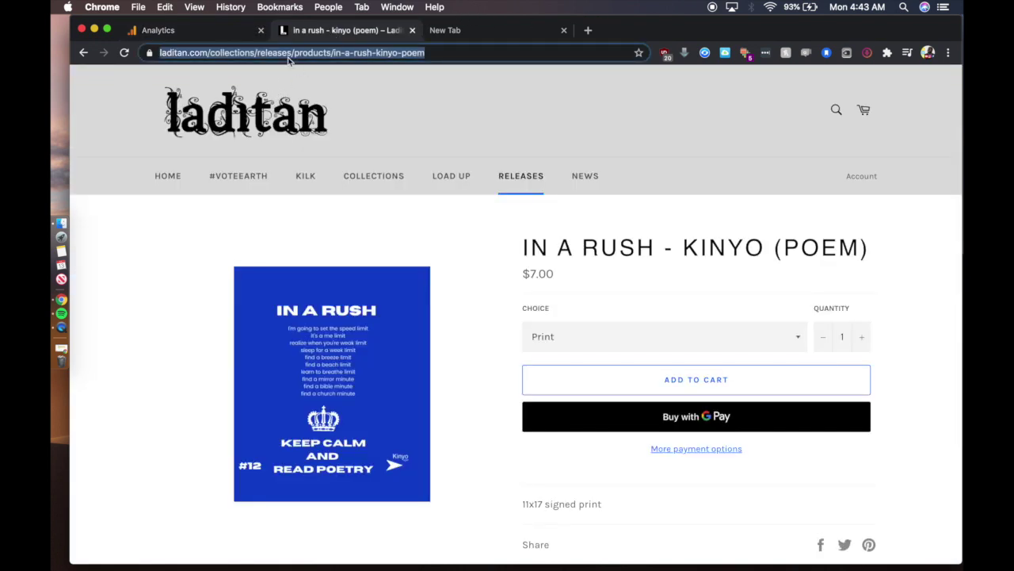
pyautogui.press('super+c')
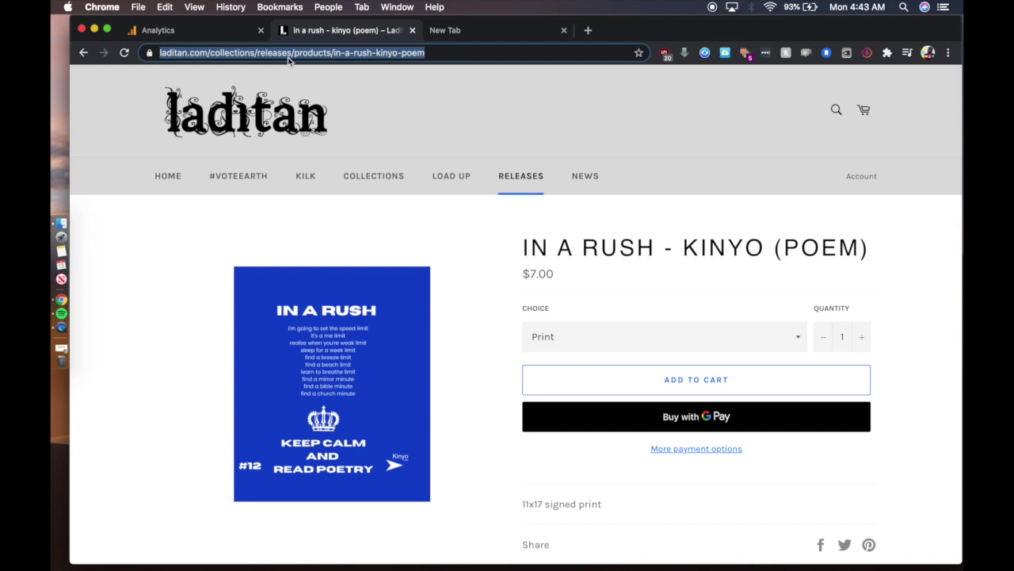